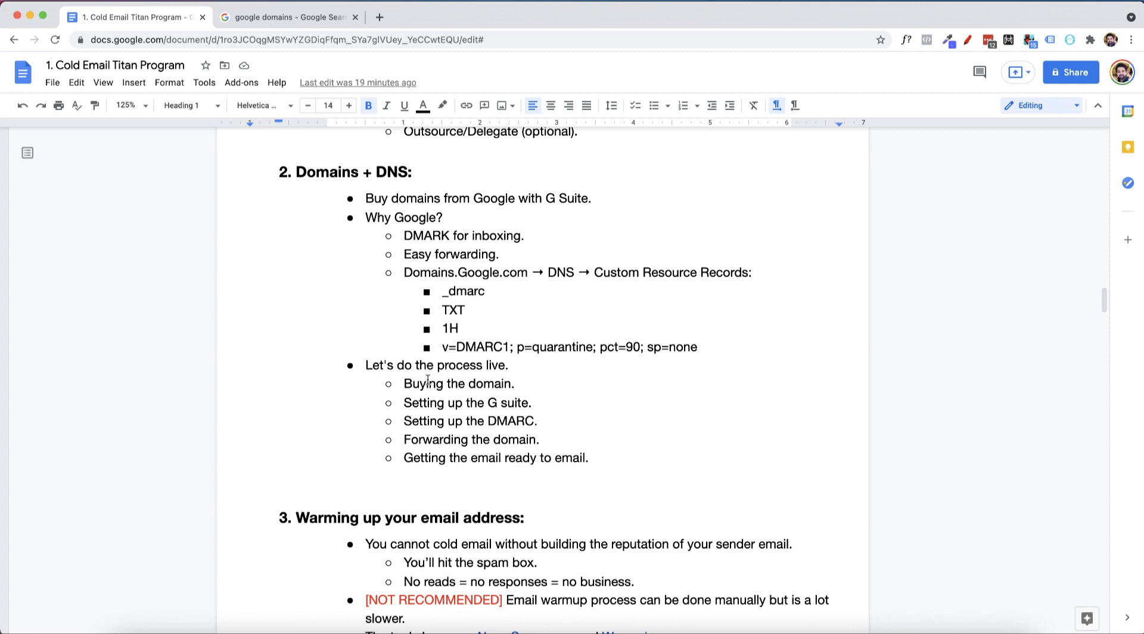
# Open the Google Domains official site from the google domains search results
pyautogui.click(286, 18)
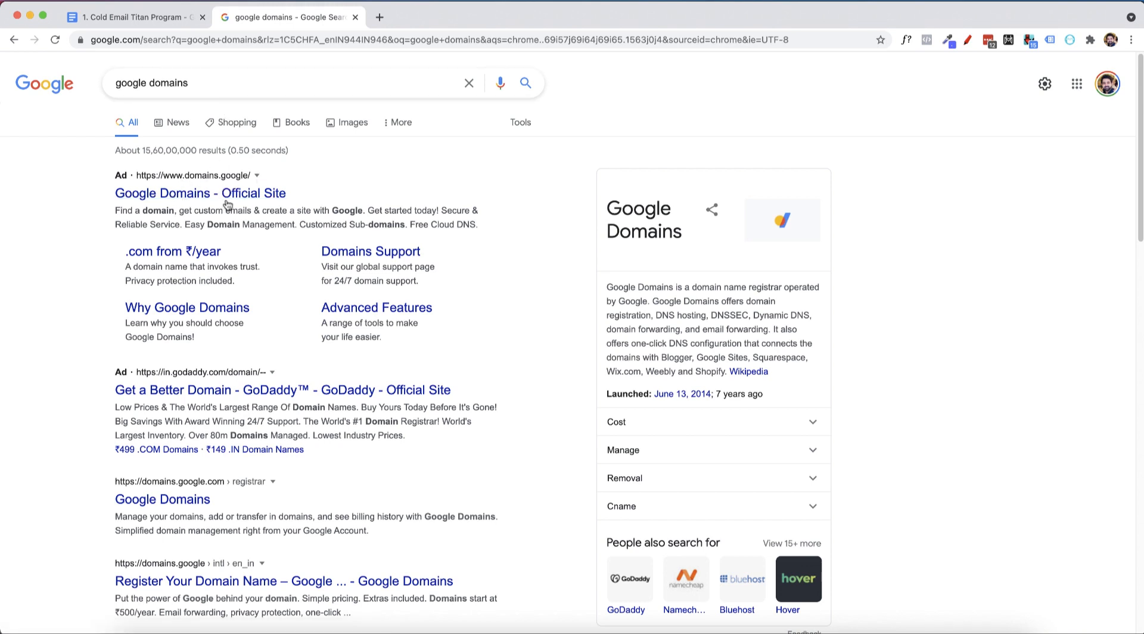
pyautogui.click(380, 306)
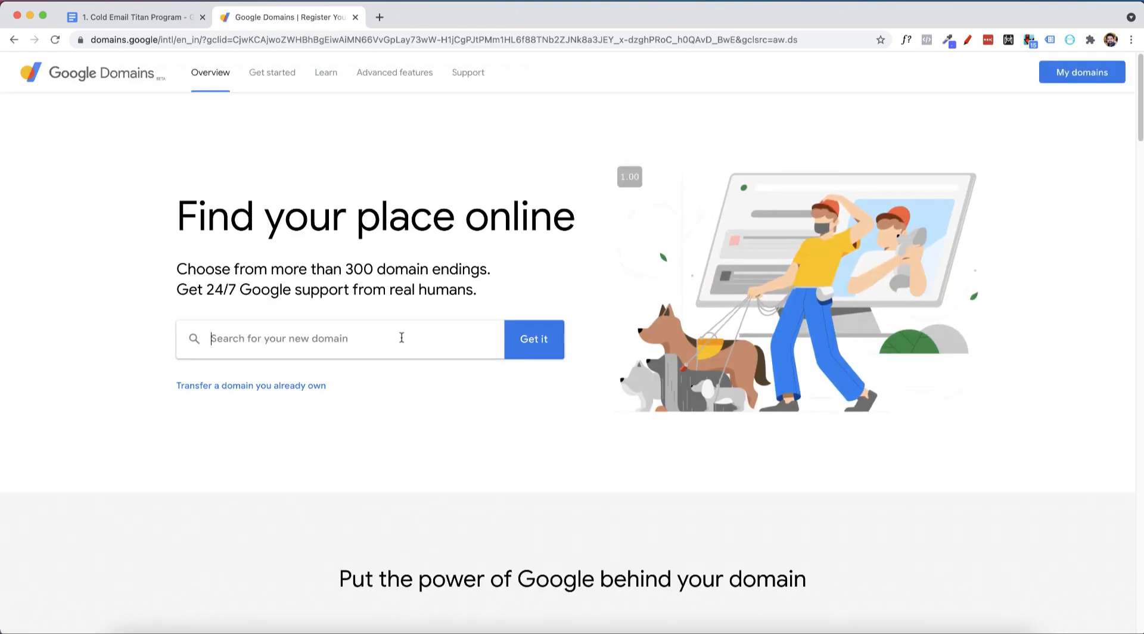
# Clear the mistyped domain attempts and enter coldemailtitanz.com in the domain search box
pyautogui.click(402, 338)
pyautogui.write('titan')
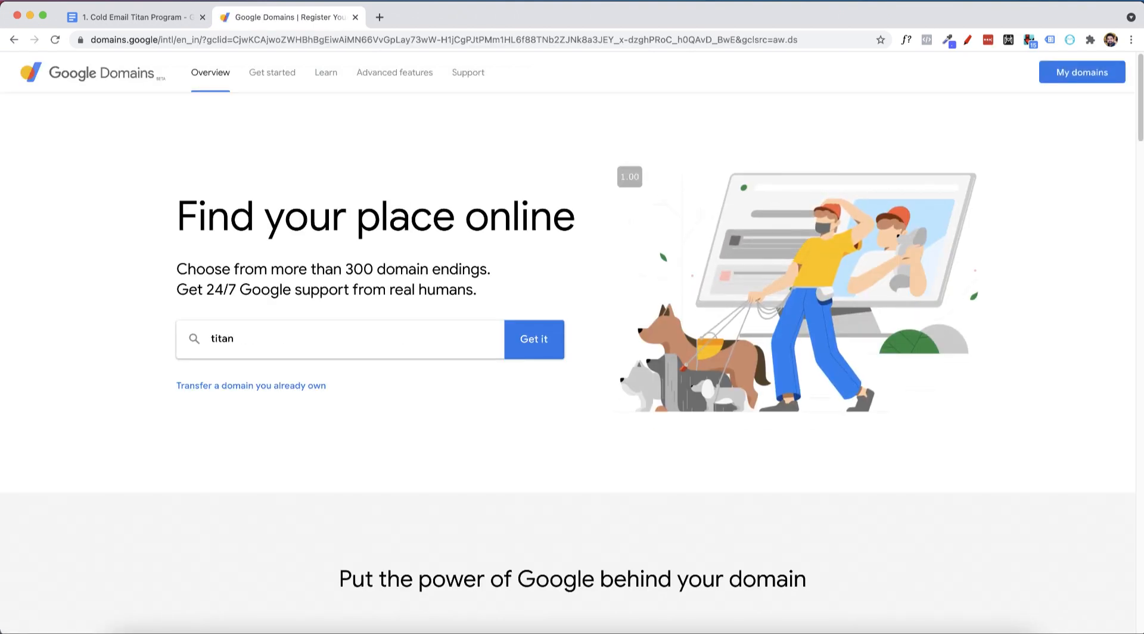
pyautogui.press('super+a')
pyautogui.write('coldema')
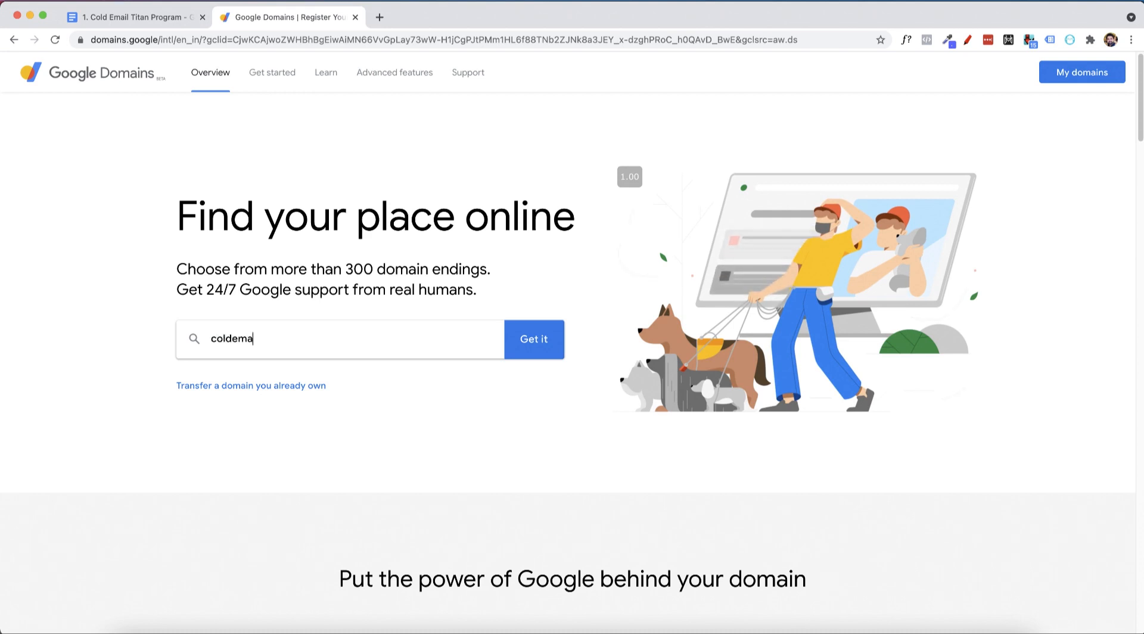
pyautogui.write('iltitantraiing')
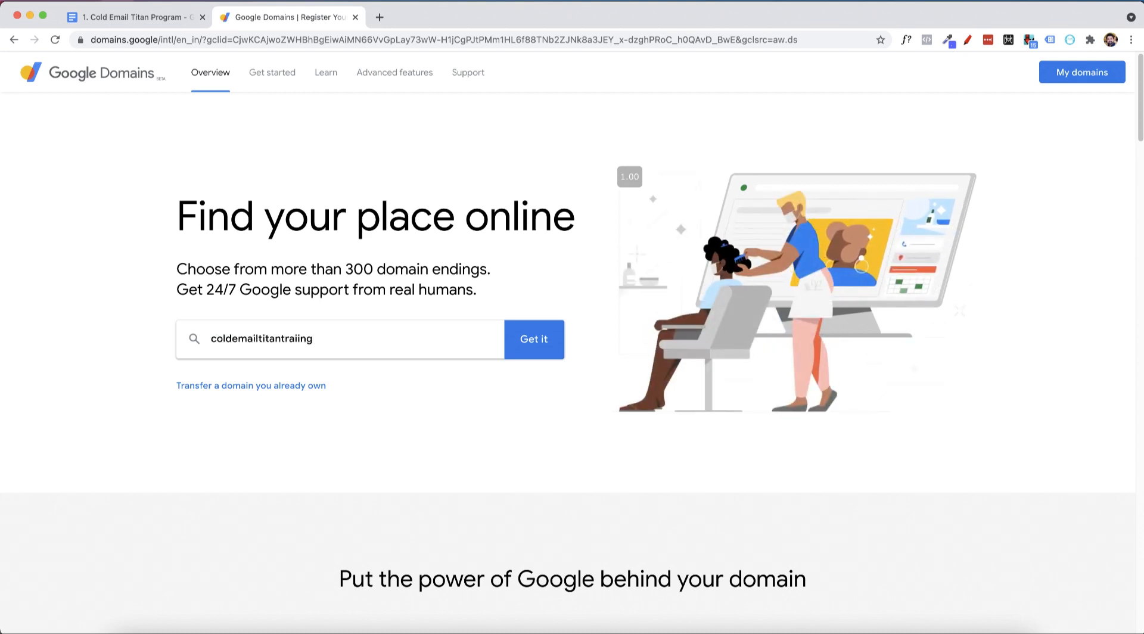
pyautogui.press('super+a')
pyautogui.press('BackSpace')
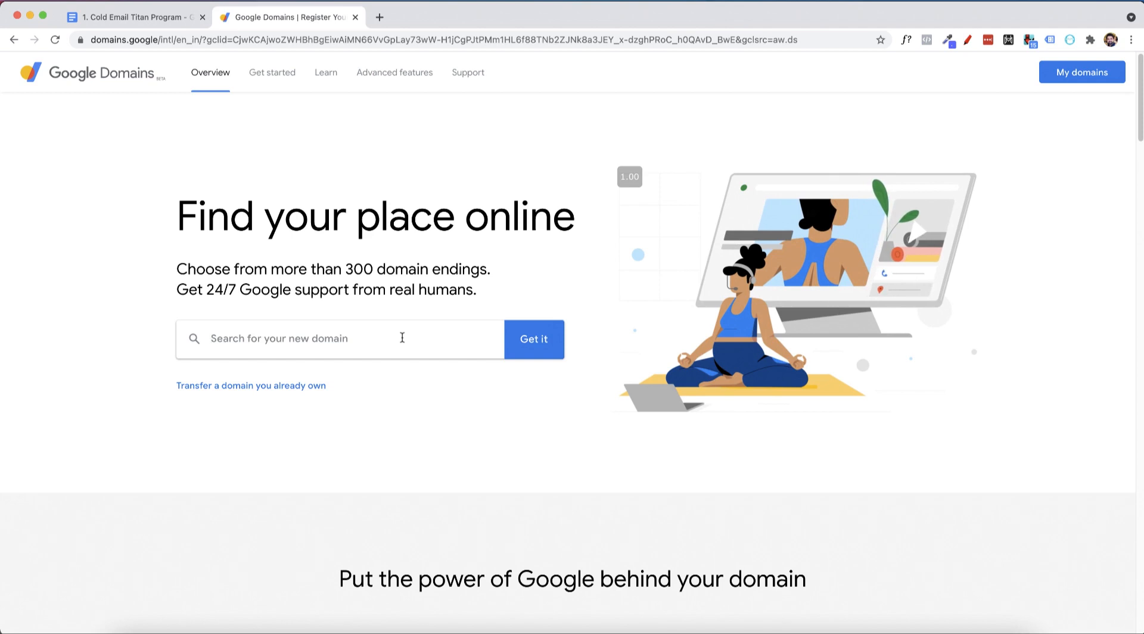
pyautogui.click(402, 338)
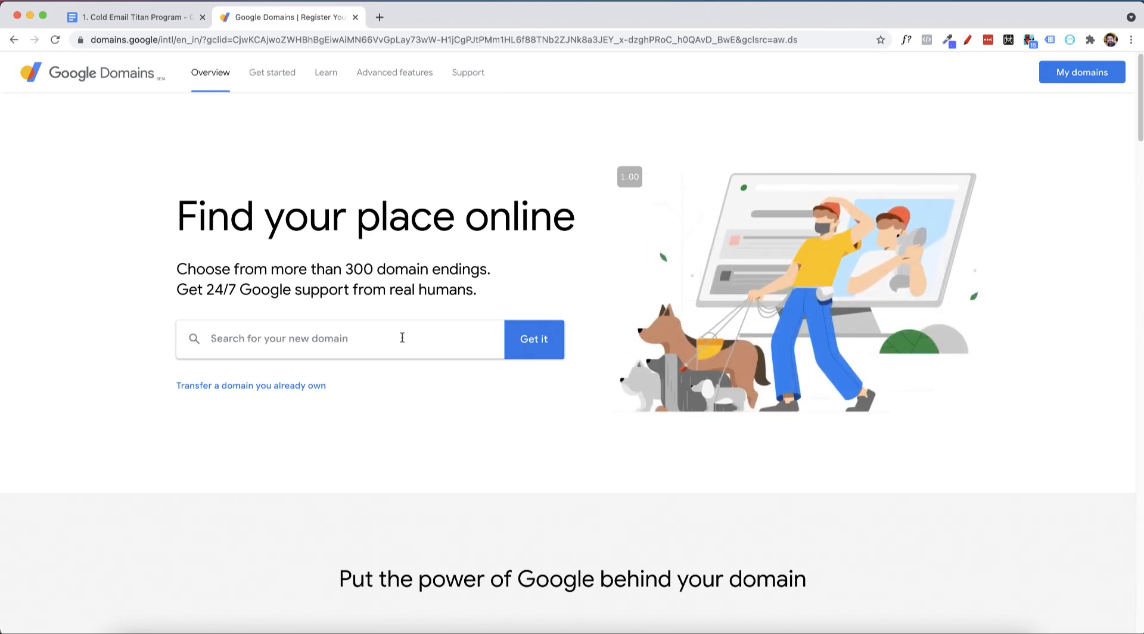
pyautogui.write('cold')
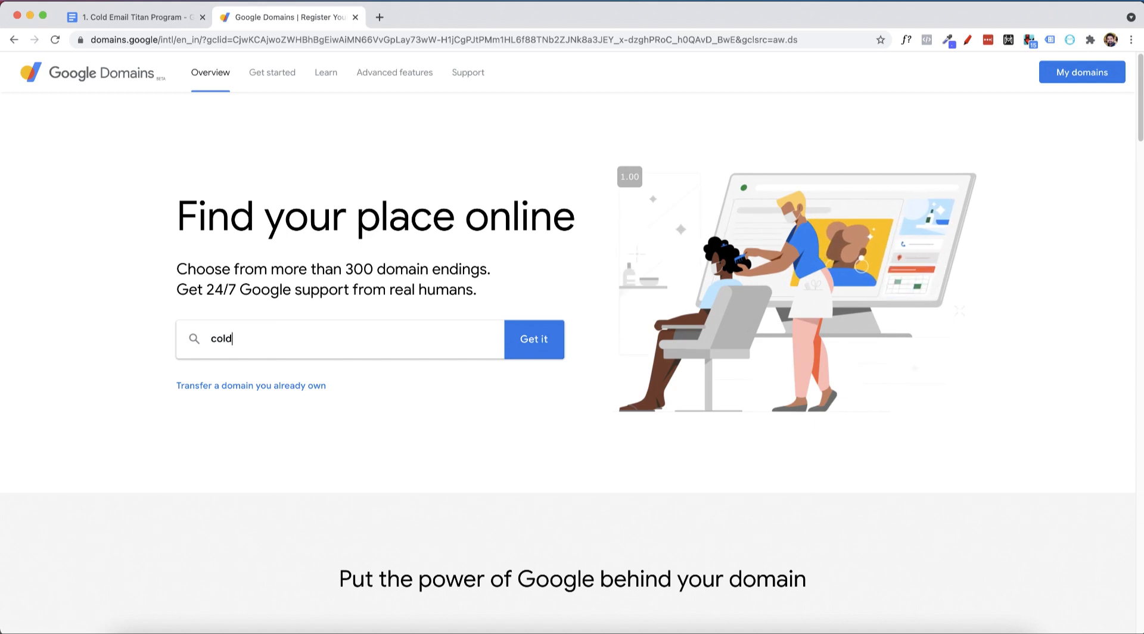
pyautogui.write('emailtitanz')
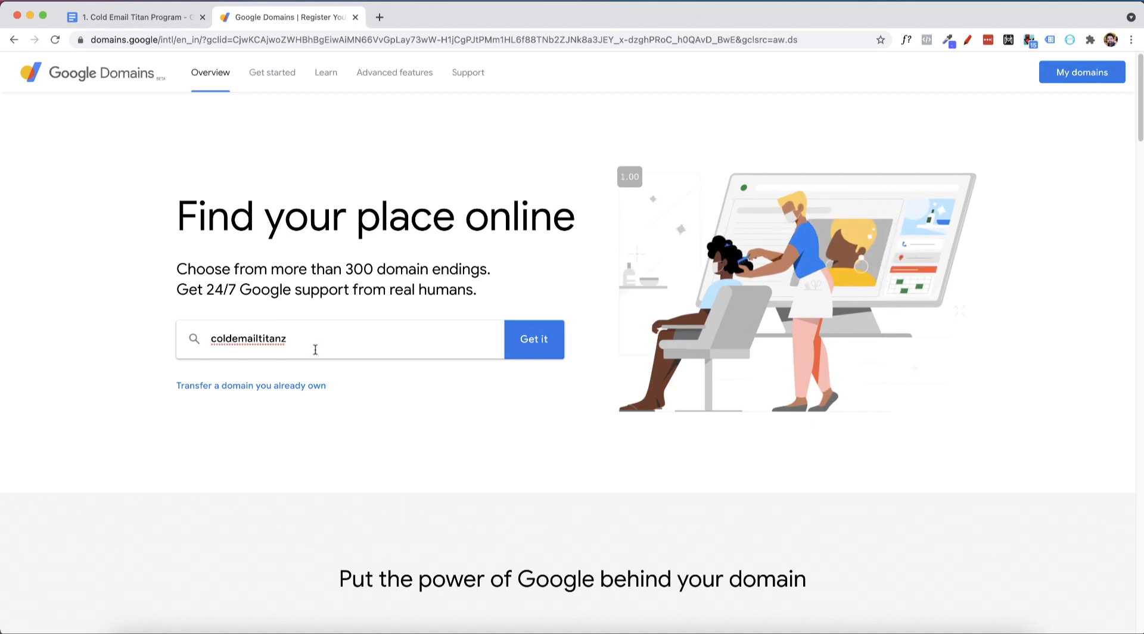
pyautogui.write('.com')
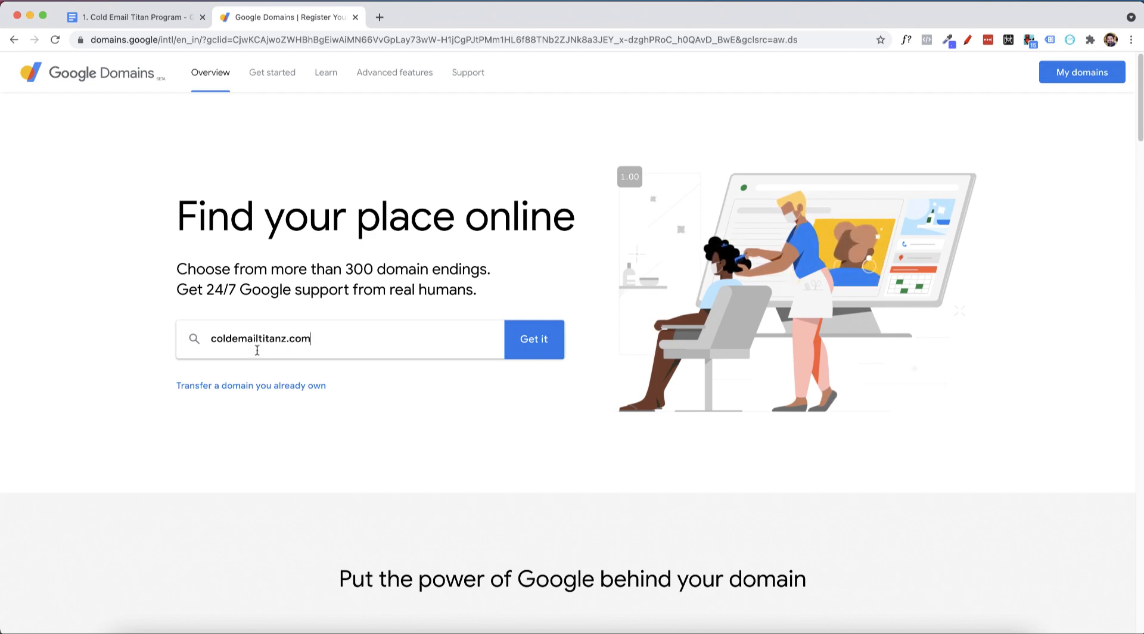
# Add the available coldemailtitanz.com (₹860/year) to the cart and view the cart
pyautogui.click(545, 334)
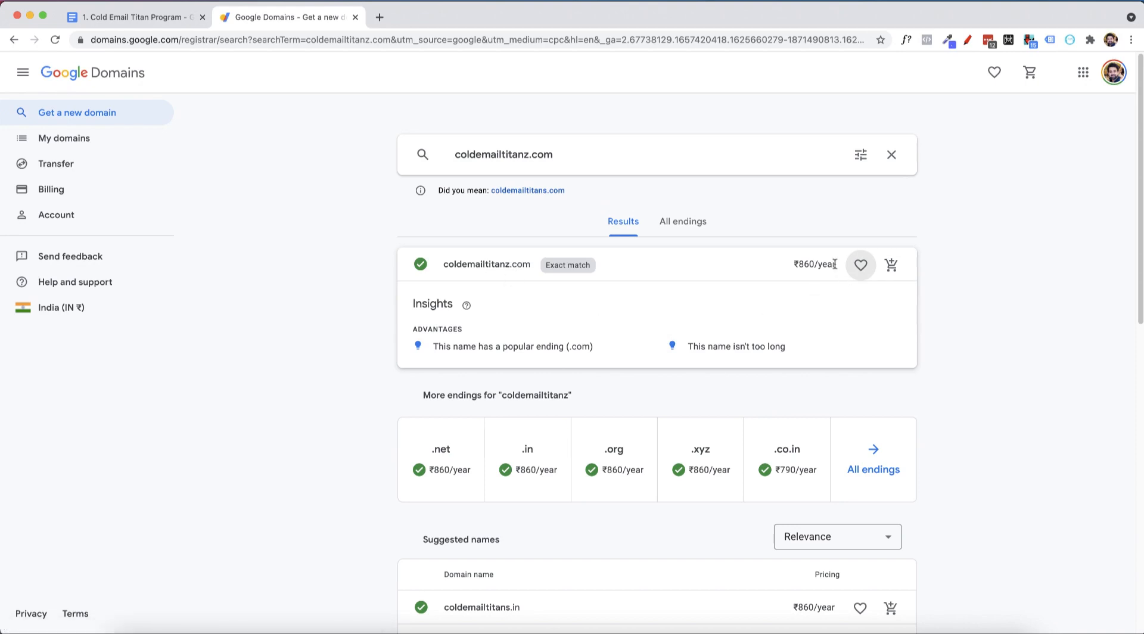
pyautogui.click(891, 265)
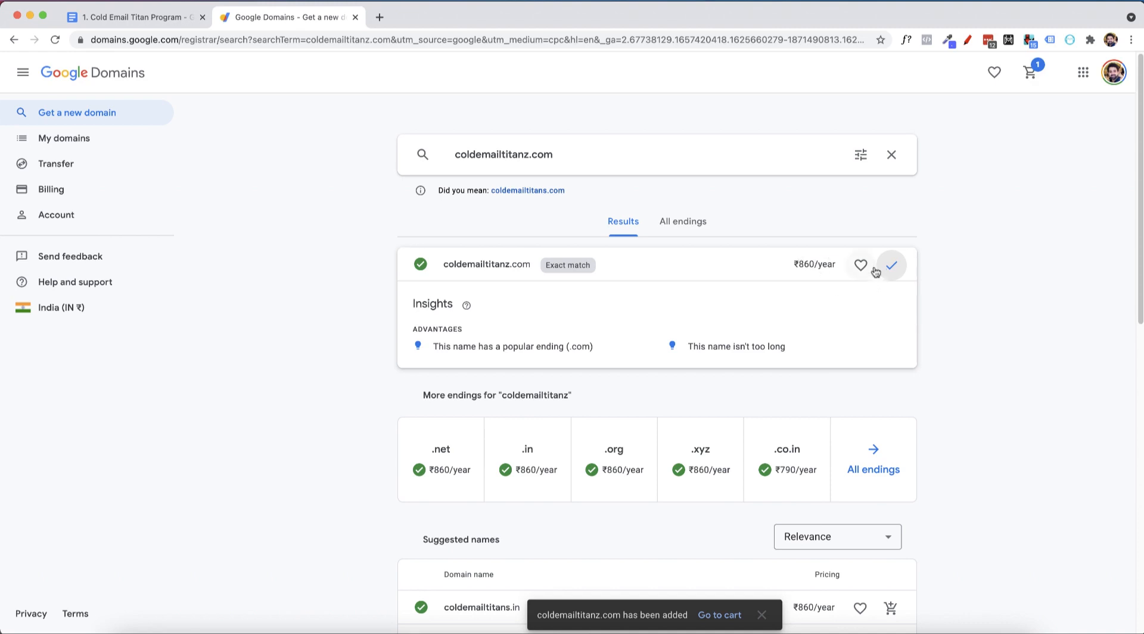
pyautogui.scroll(-2, 767, 328)
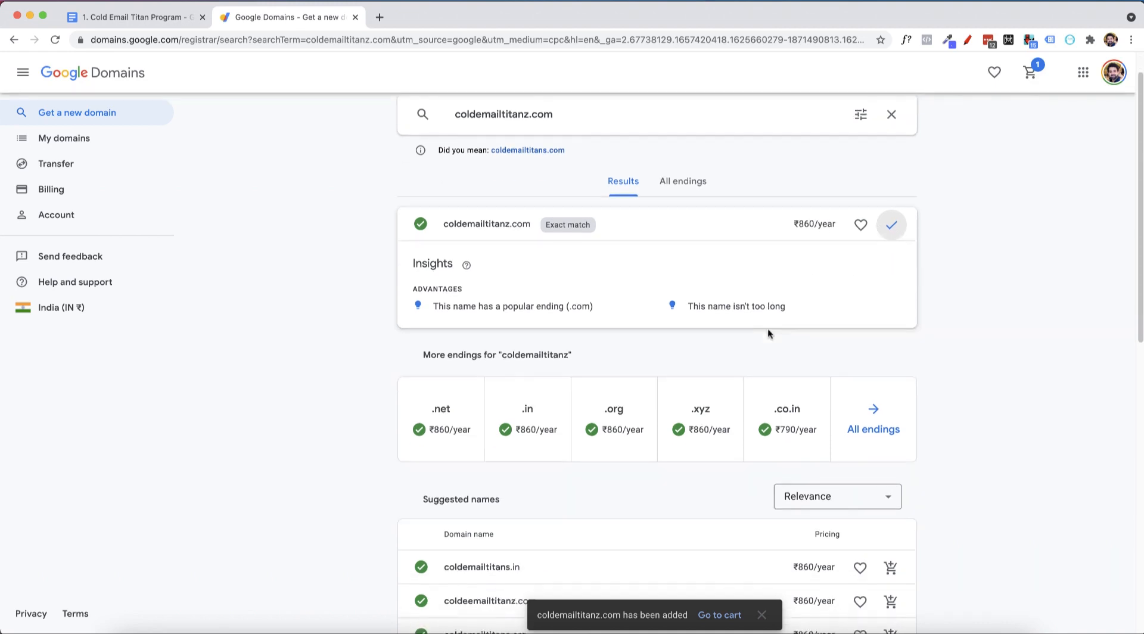
pyautogui.scroll(2, 761, 326)
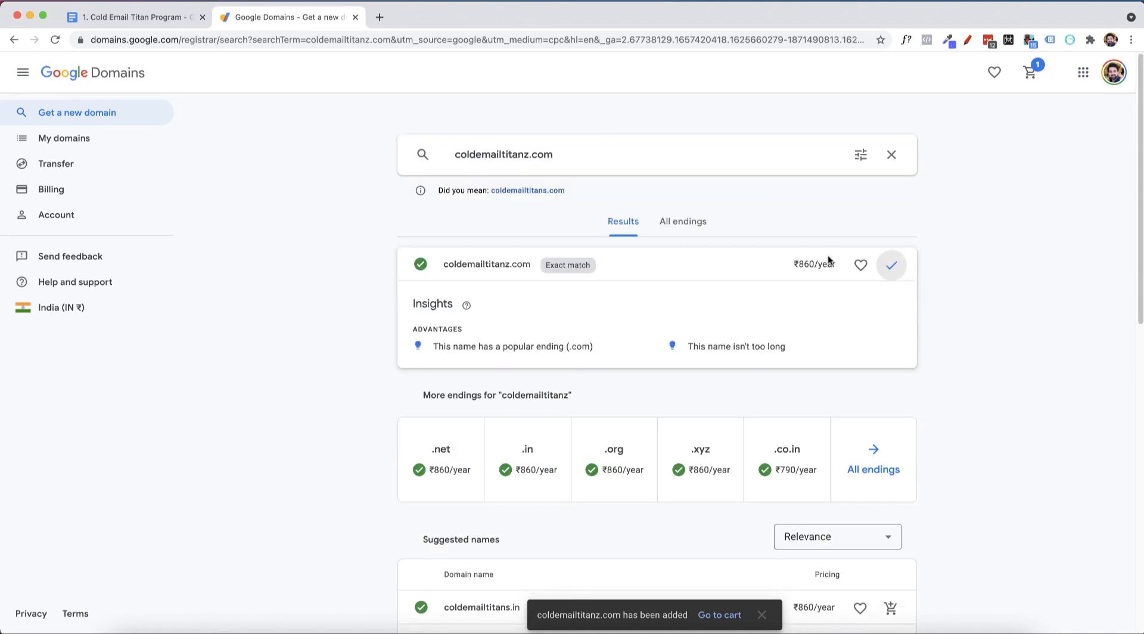
pyautogui.click(1029, 71)
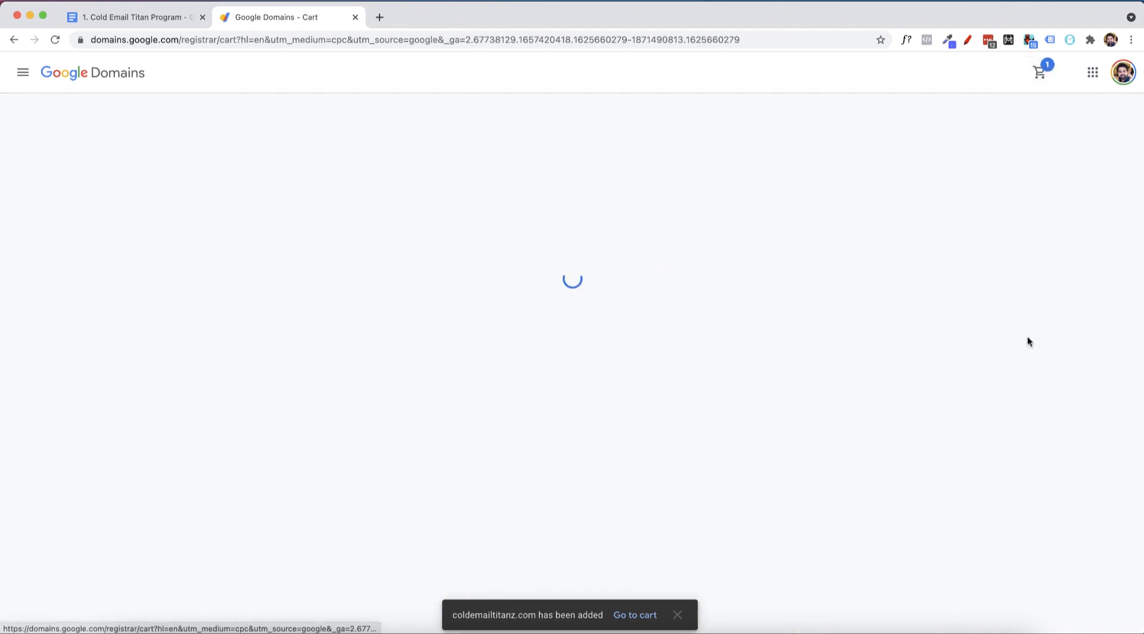
# Include Google Workspace and enter the admin's first and last name
pyautogui.scroll(-3, 622, 282)
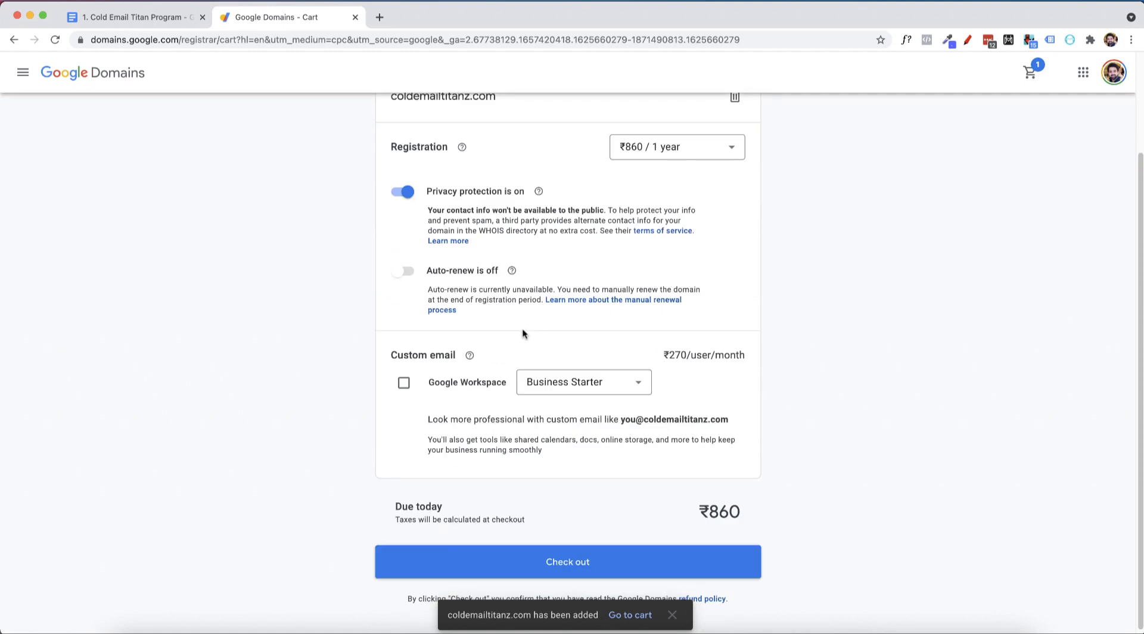
pyautogui.click(403, 378)
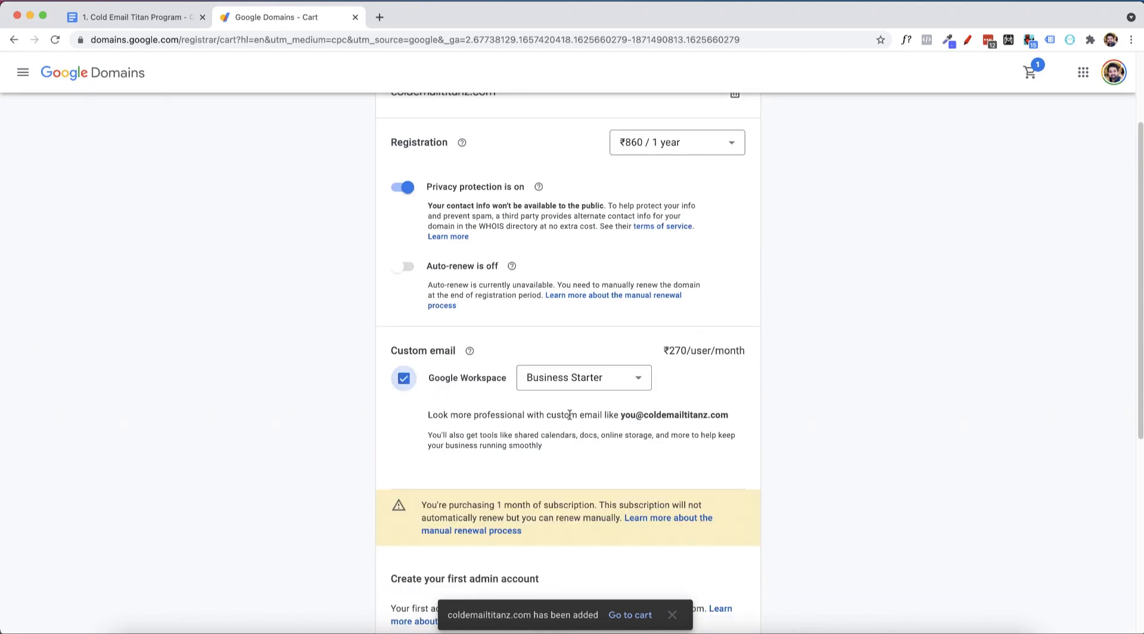
pyautogui.scroll(-3, 745, 423)
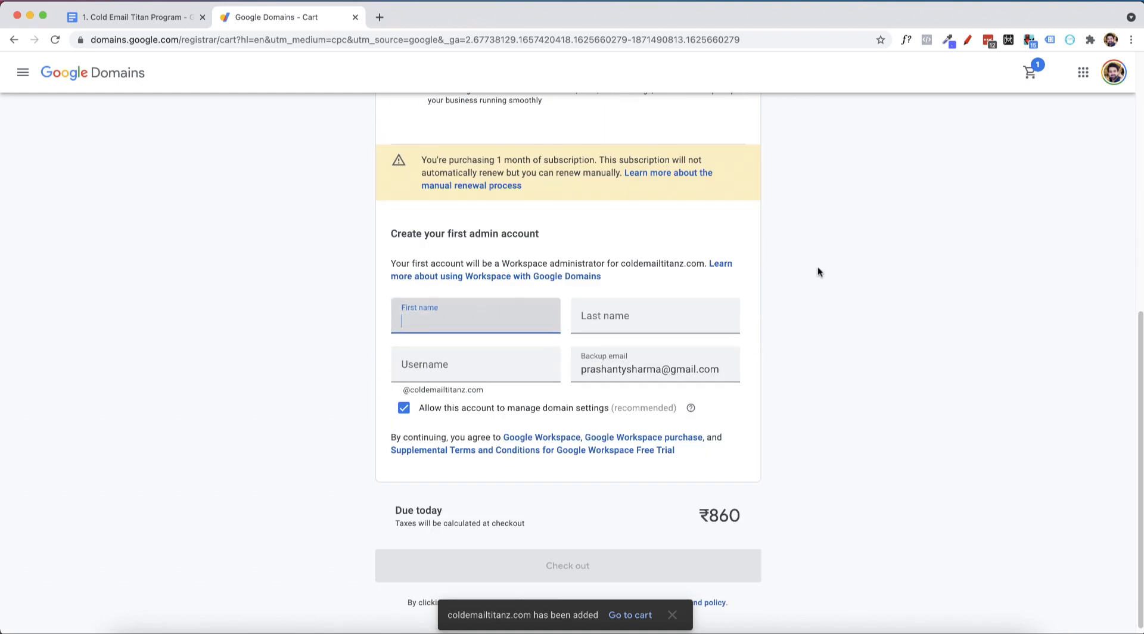
pyautogui.press('Tab')
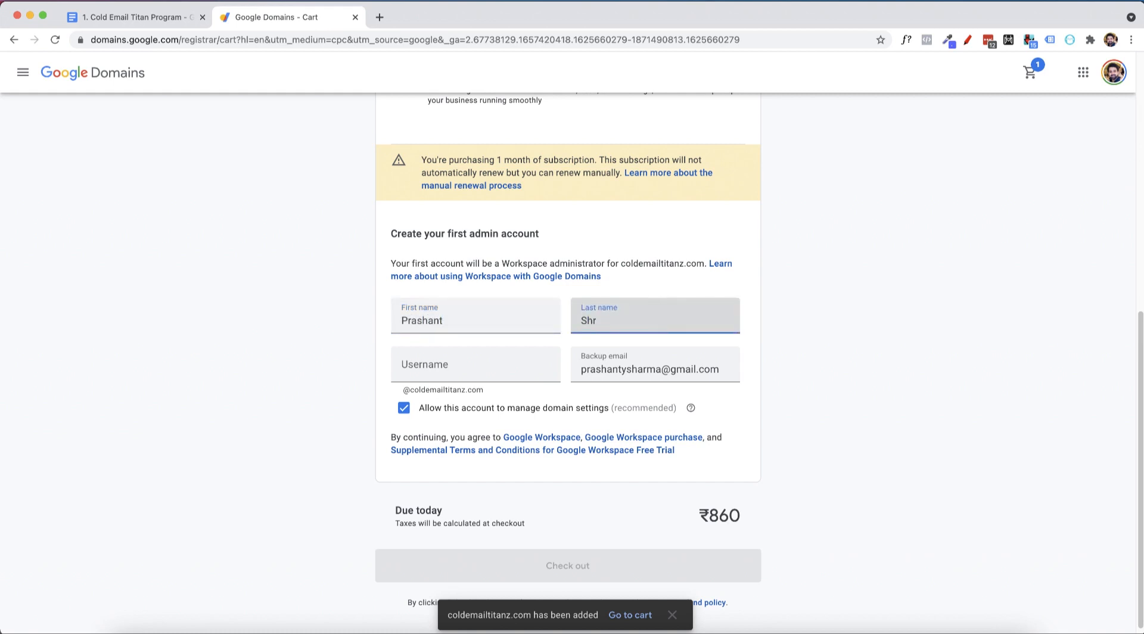
pyautogui.press('Tab')
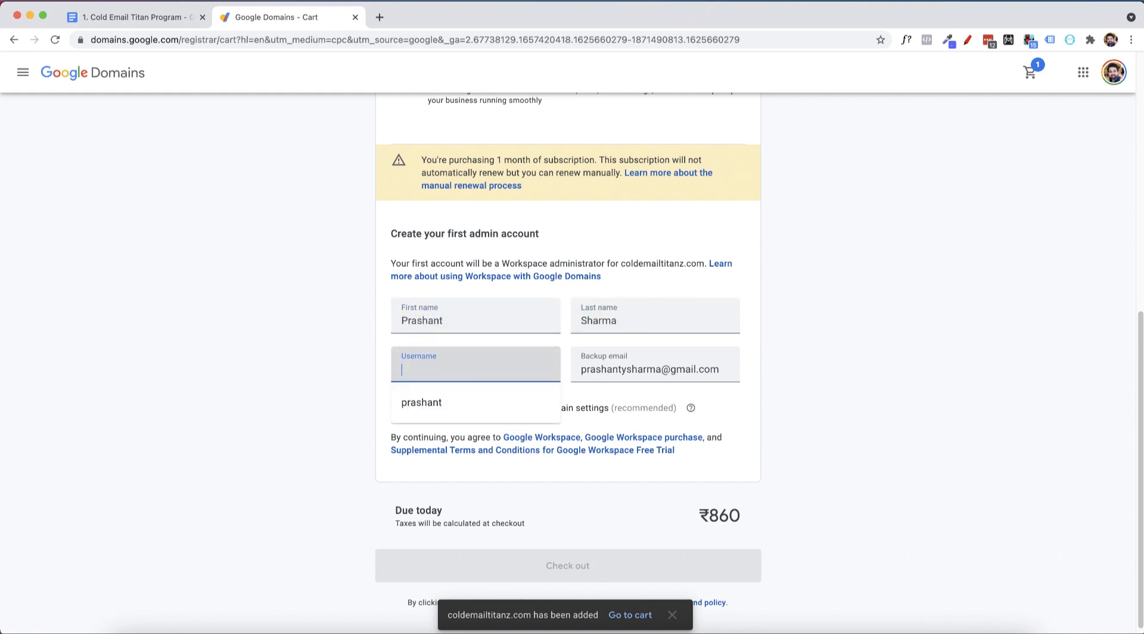
# Replace the coldemailtitans username with the admin's first name
pyautogui.click(575, 417)
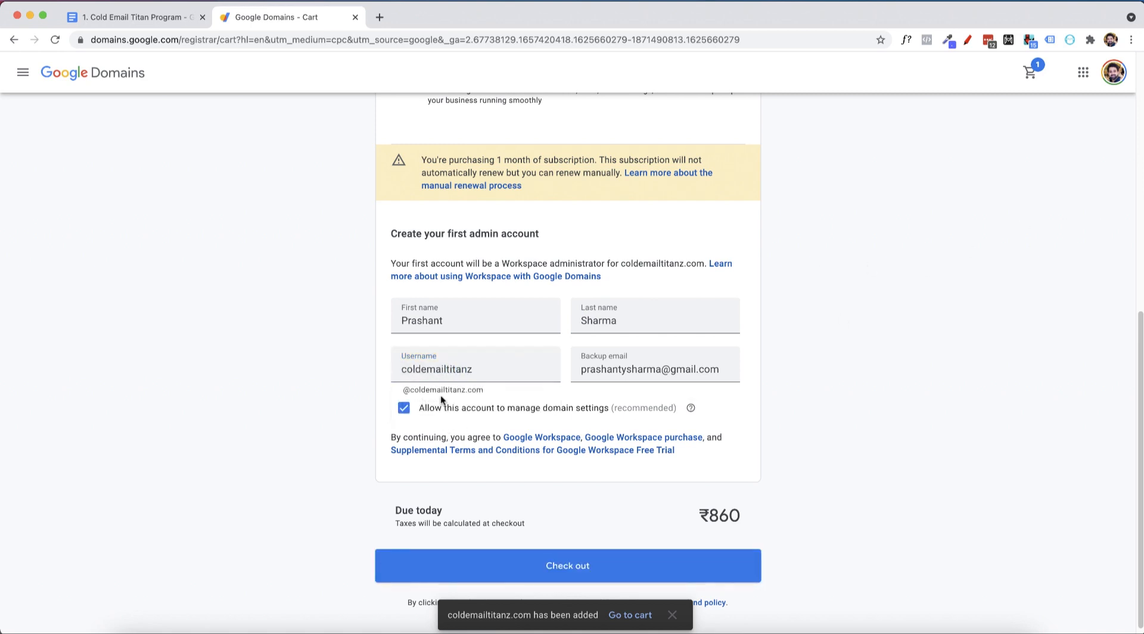
pyautogui.moveTo(497, 370); pyautogui.dragTo(301, 365)
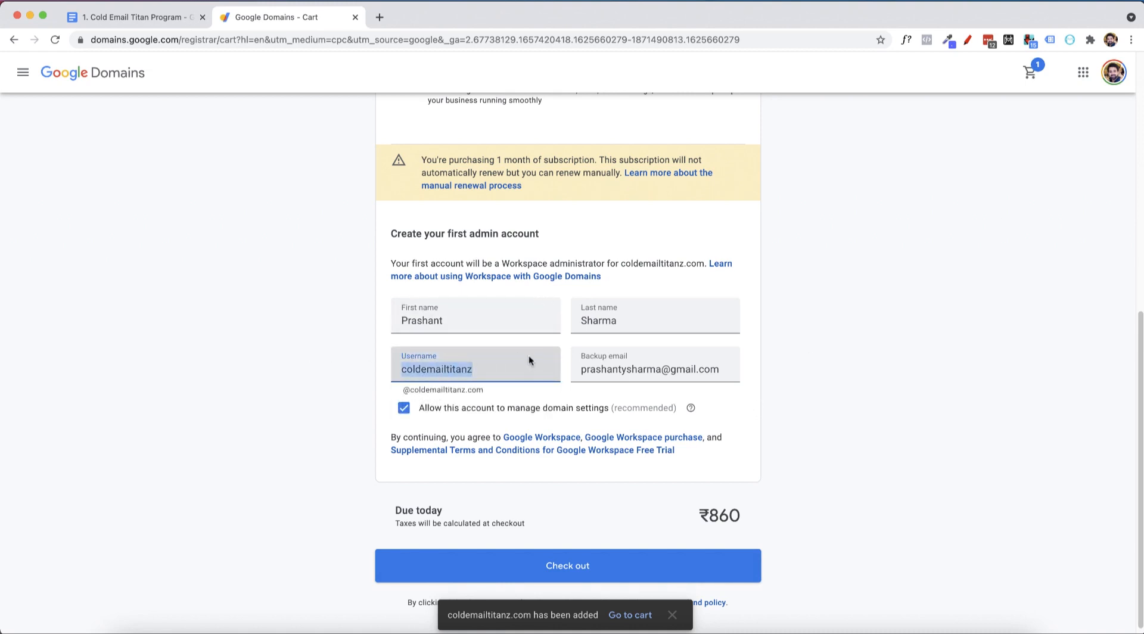
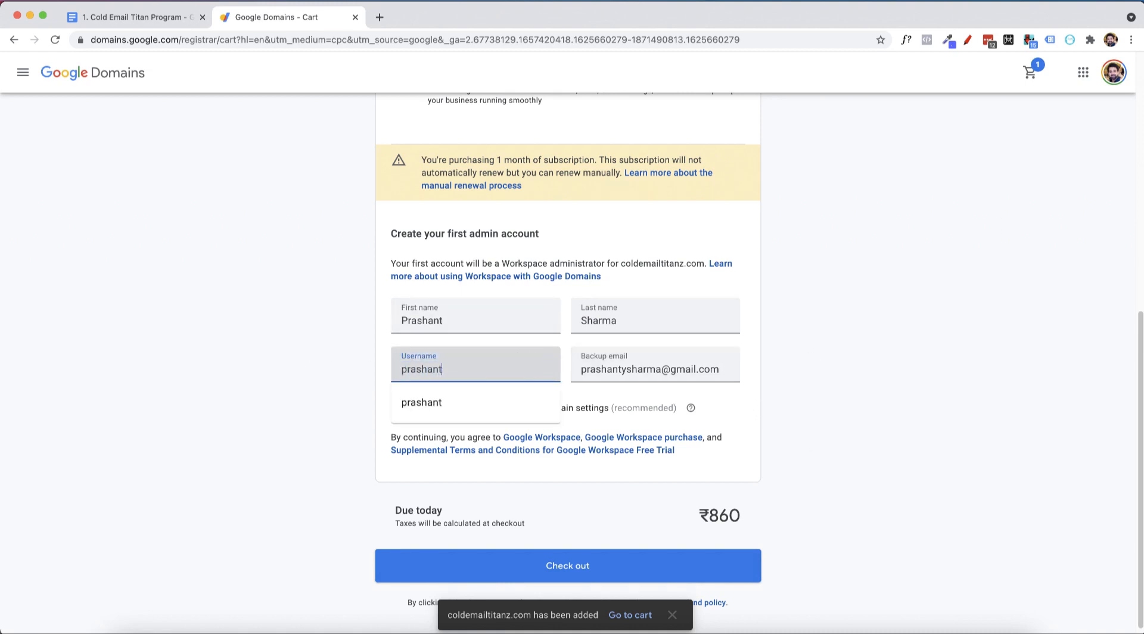
pyautogui.click(853, 402)
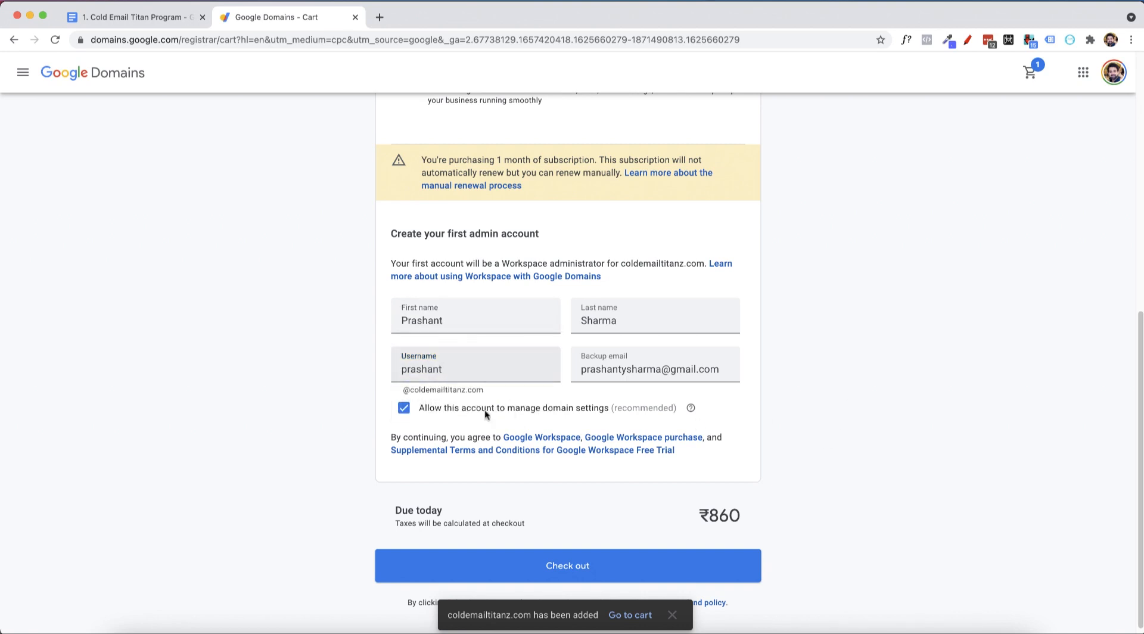
pyautogui.scroll(-1, 486, 414)
pyautogui.doubleClick(430, 364)
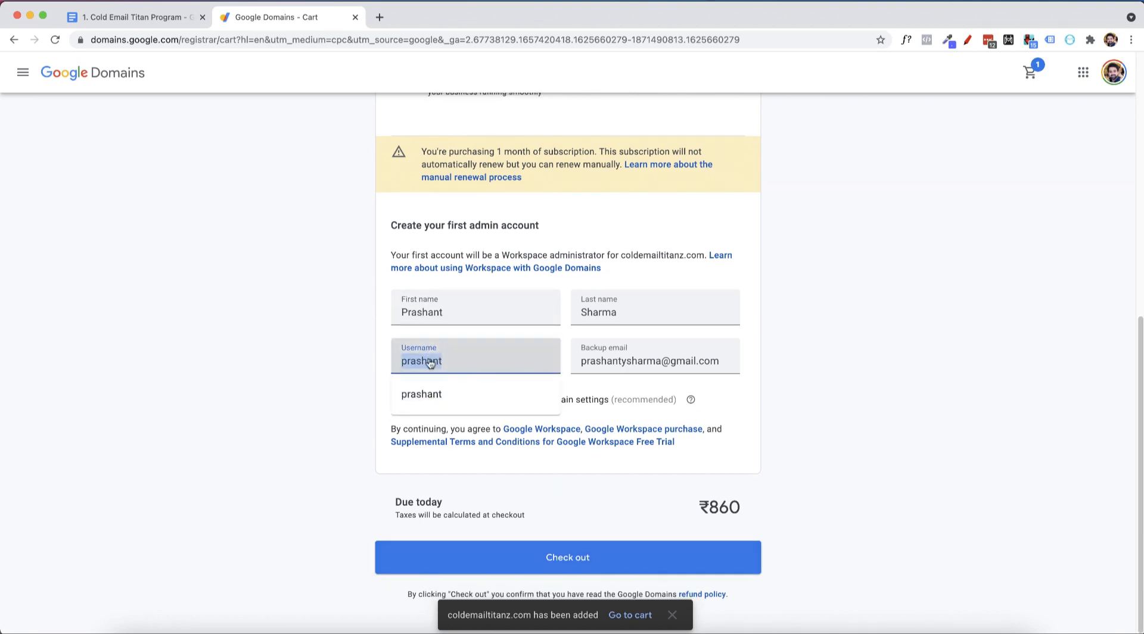
pyautogui.click(813, 356)
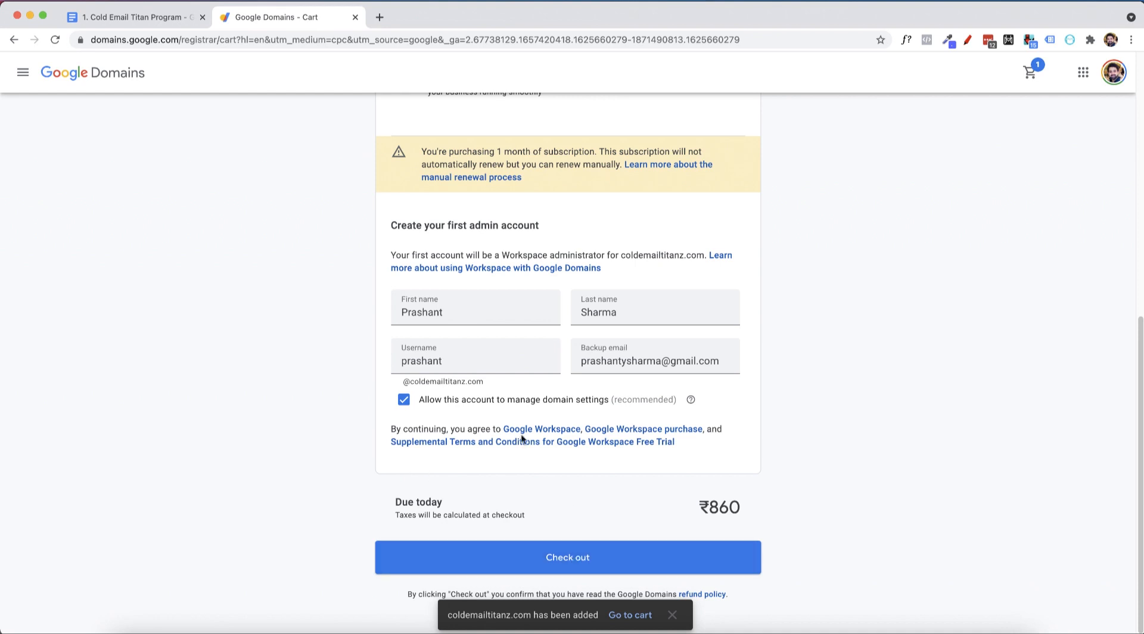
# Try admin, sales and contact as usernames, settle on the admin's name, and proceed to checkout
pyautogui.doubleClick(442, 366)
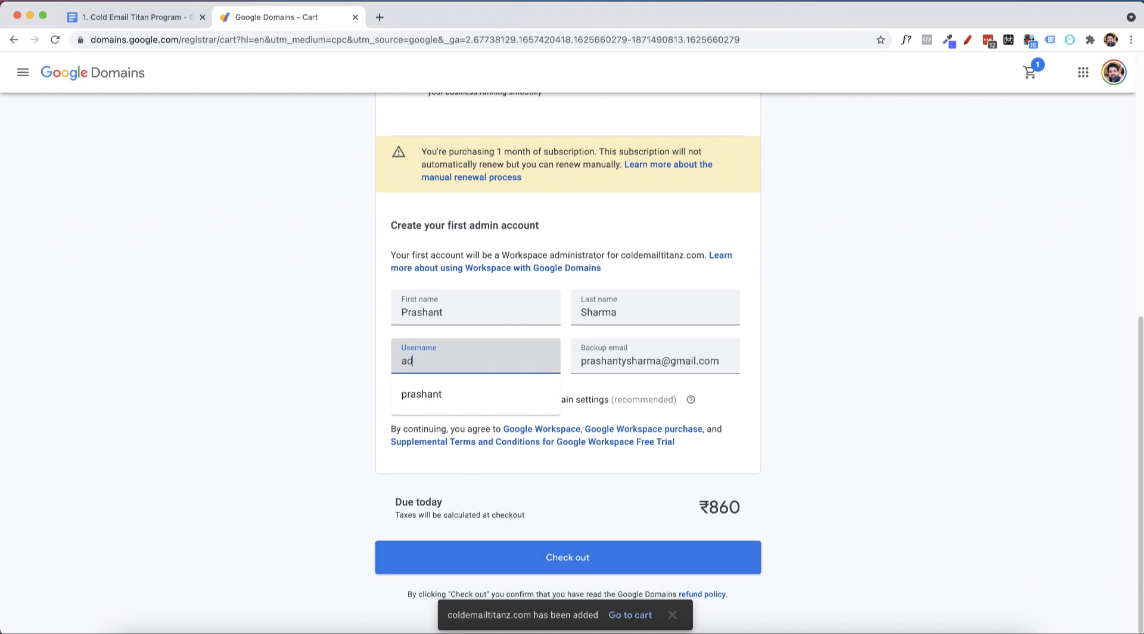
pyautogui.press('super+a')
pyautogui.press('super+a')
pyautogui.press('super+a')
pyautogui.press('BackSpace')
pyautogui.click(897, 360)
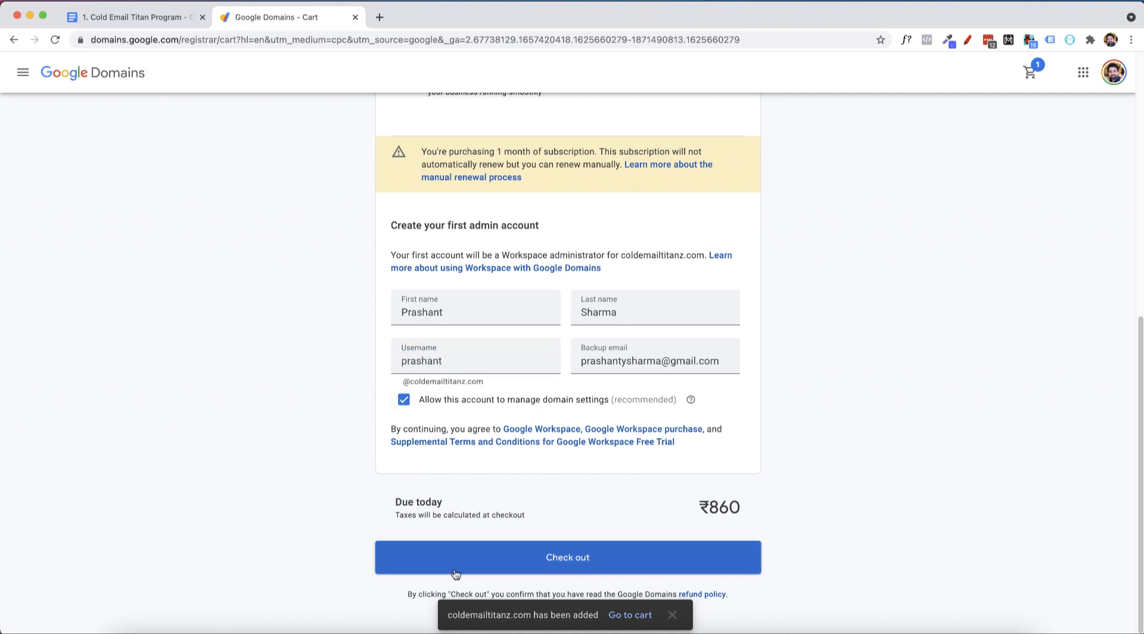
pyautogui.click(533, 558)
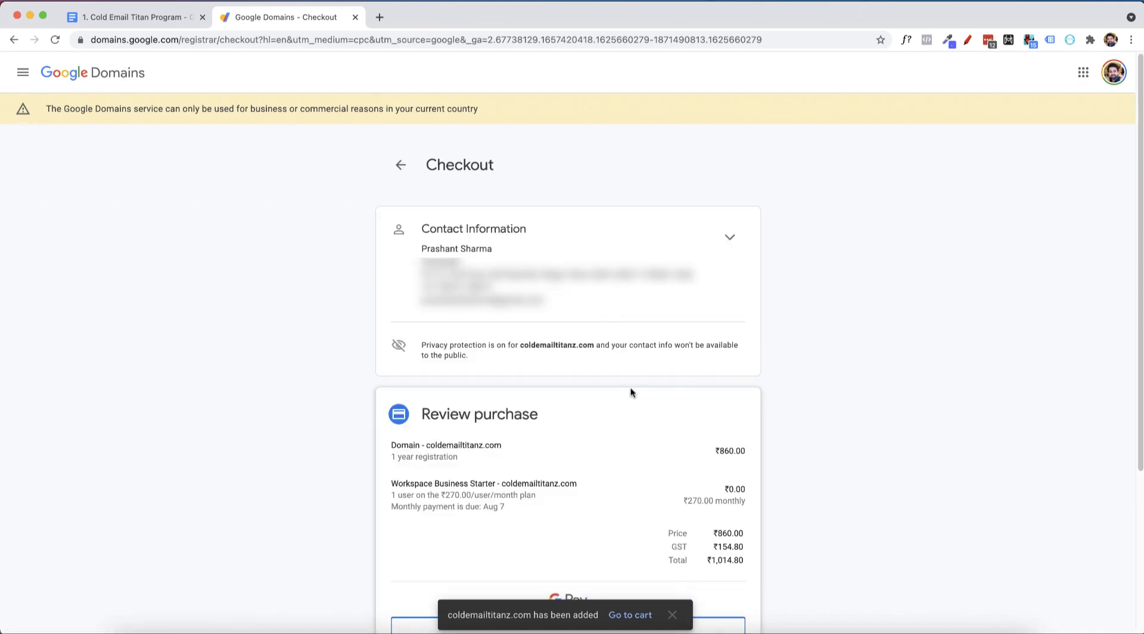
# Buy coldemailtitanz.com with Workspace Business Starter for ₹1,014.80 including GST
pyautogui.scroll(-4, 630, 392)
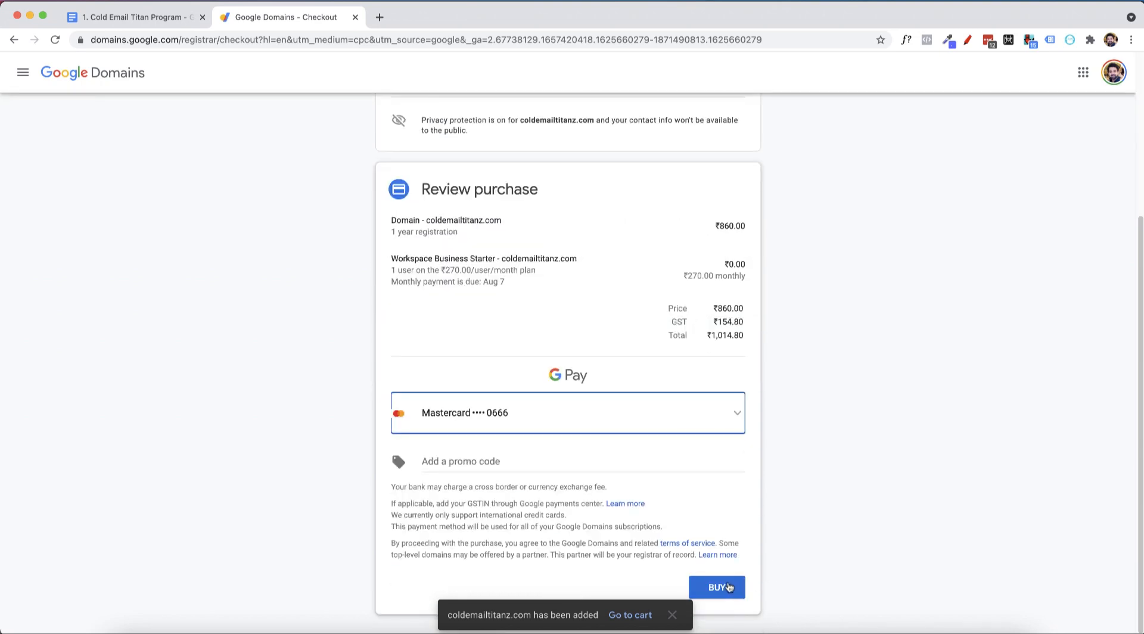
pyautogui.click(717, 588)
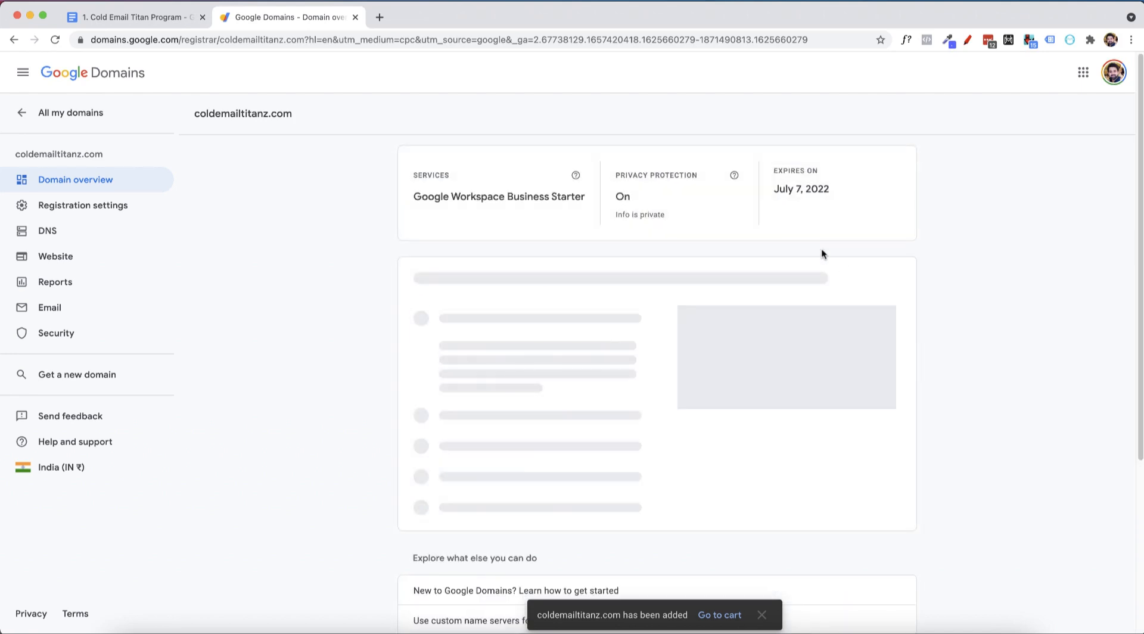
# Go to the DNS settings of coldemailtitanz.com
pyautogui.scroll(-1, 314, 379)
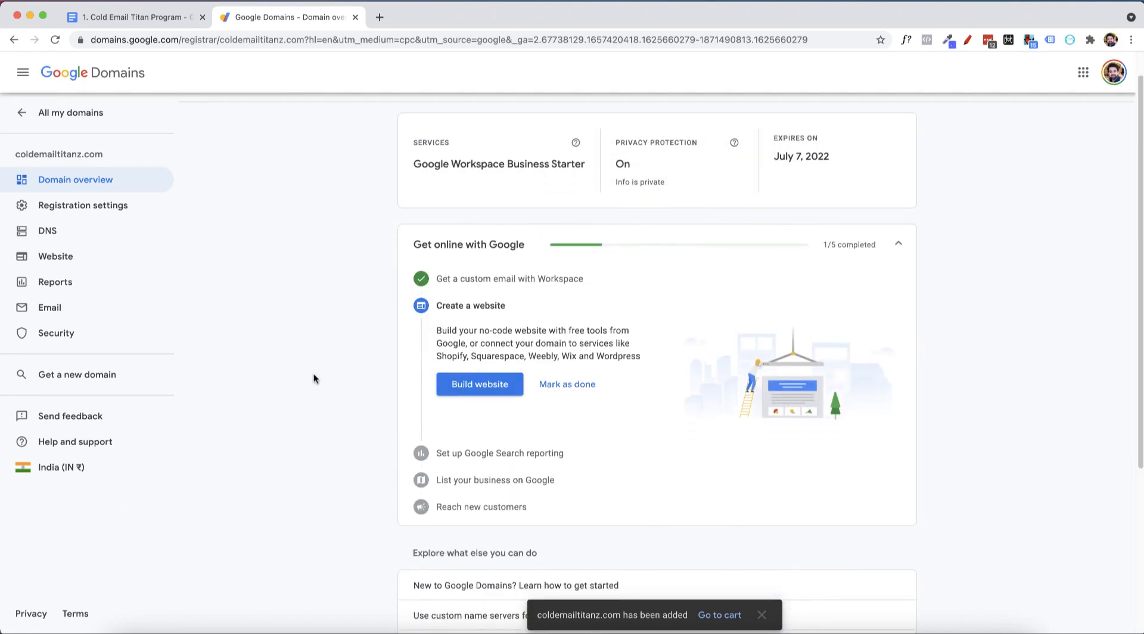
pyautogui.scroll(-1, 314, 379)
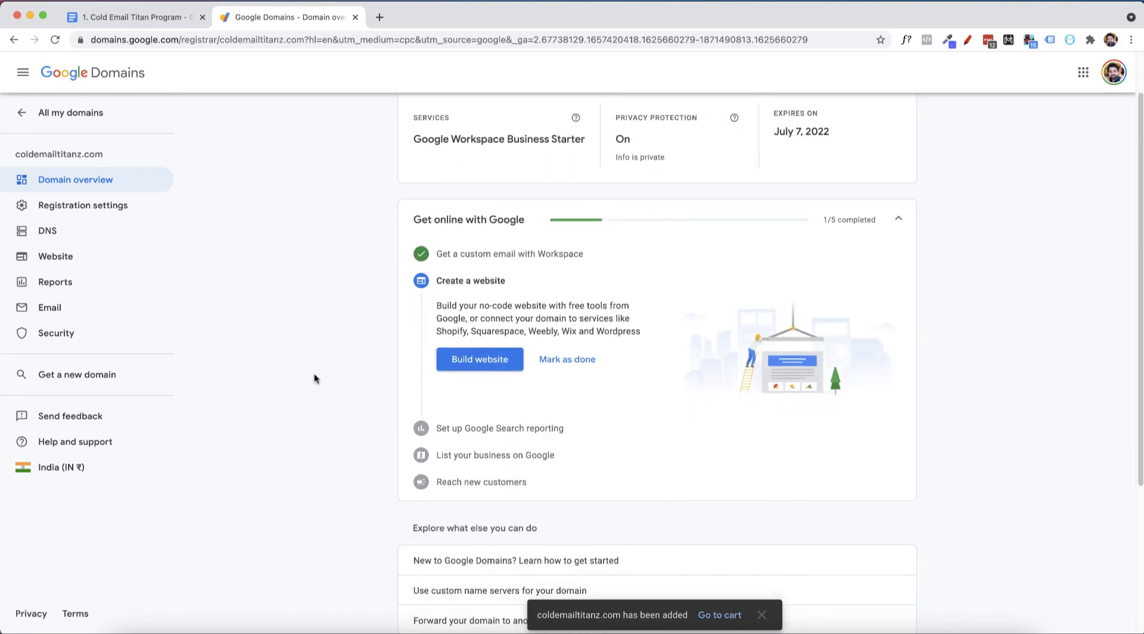
pyautogui.click(62, 229)
# Highlight the Custom Resource Records step in the course notes, then return to DNS
pyautogui.click(184, 17)
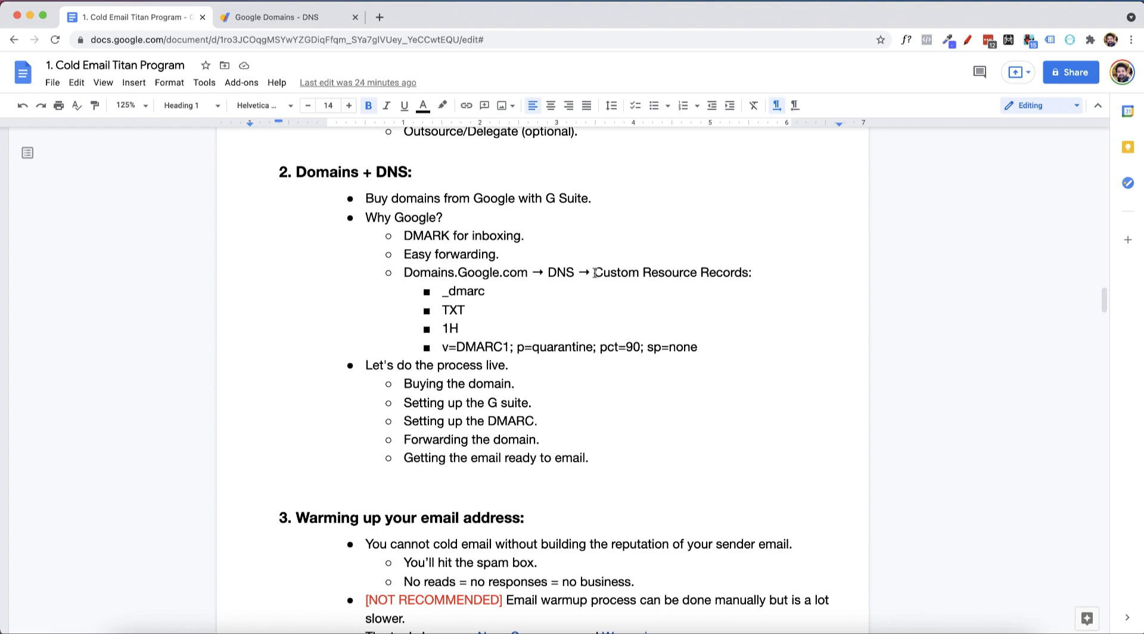
pyautogui.moveTo(594, 273); pyautogui.dragTo(756, 273)
pyautogui.click(286, 16)
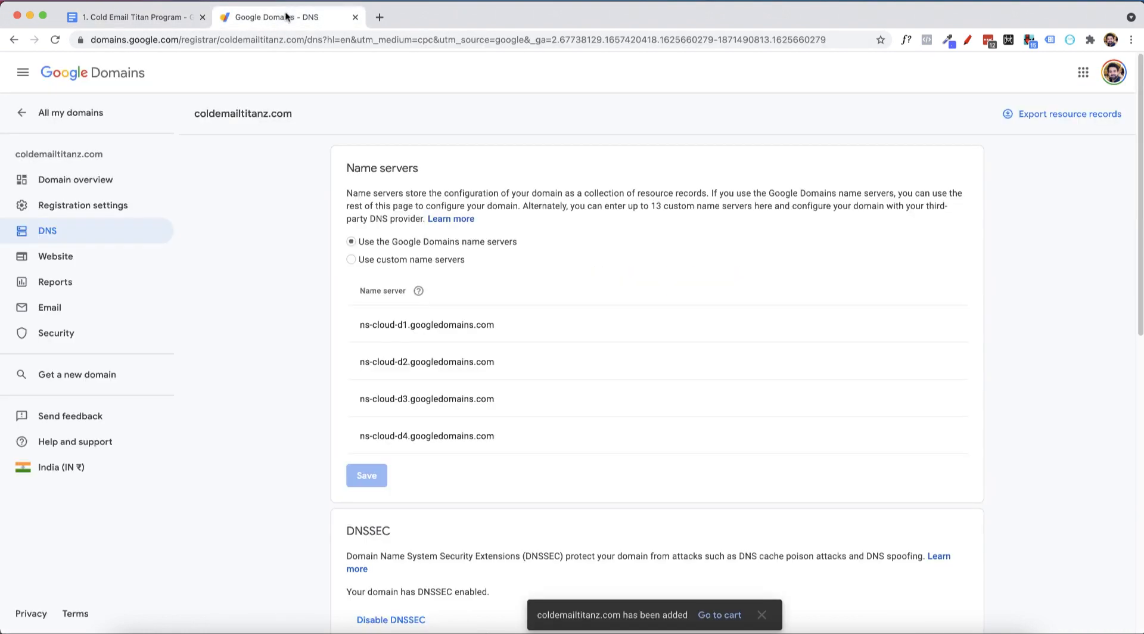
# Paste _dmarc from the course notes as the custom record's name
pyautogui.scroll(-1, 505, 337)
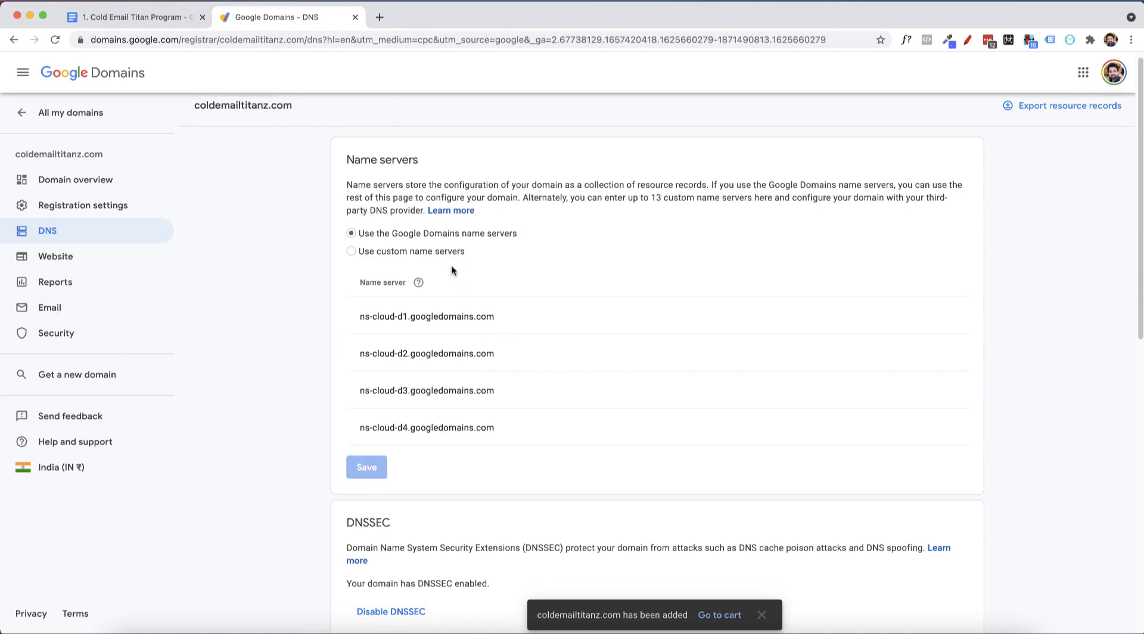
pyautogui.scroll(-6, 451, 257)
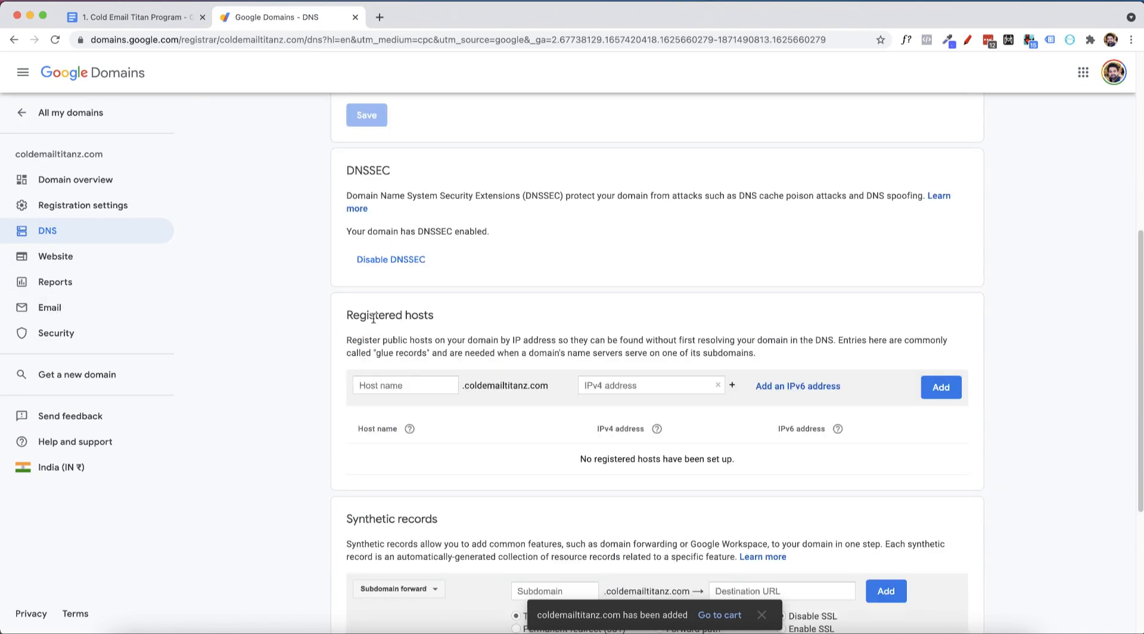
pyautogui.scroll(-4, 424, 387)
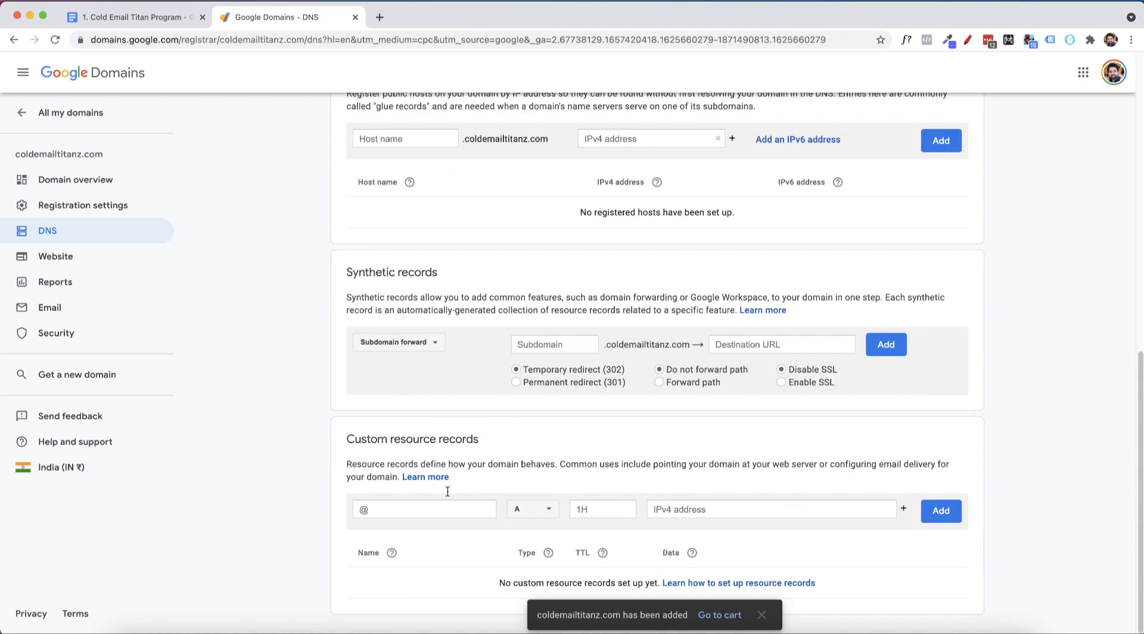
pyautogui.click(420, 510)
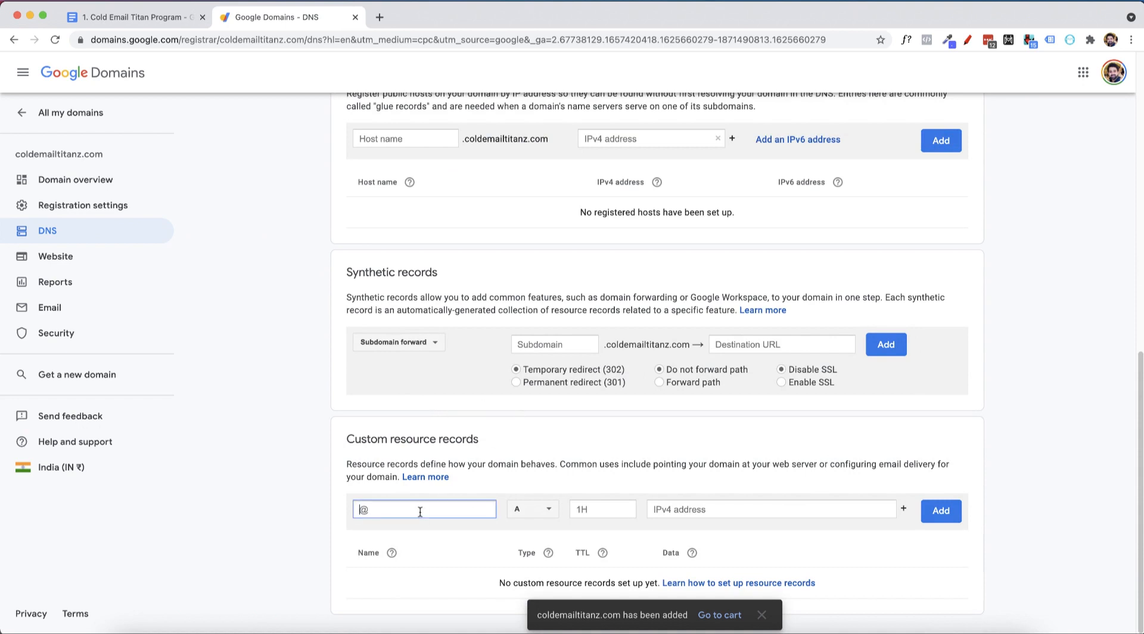
pyautogui.click(172, 4)
pyautogui.moveTo(443, 291); pyautogui.dragTo(485, 292)
pyautogui.press('super+c')
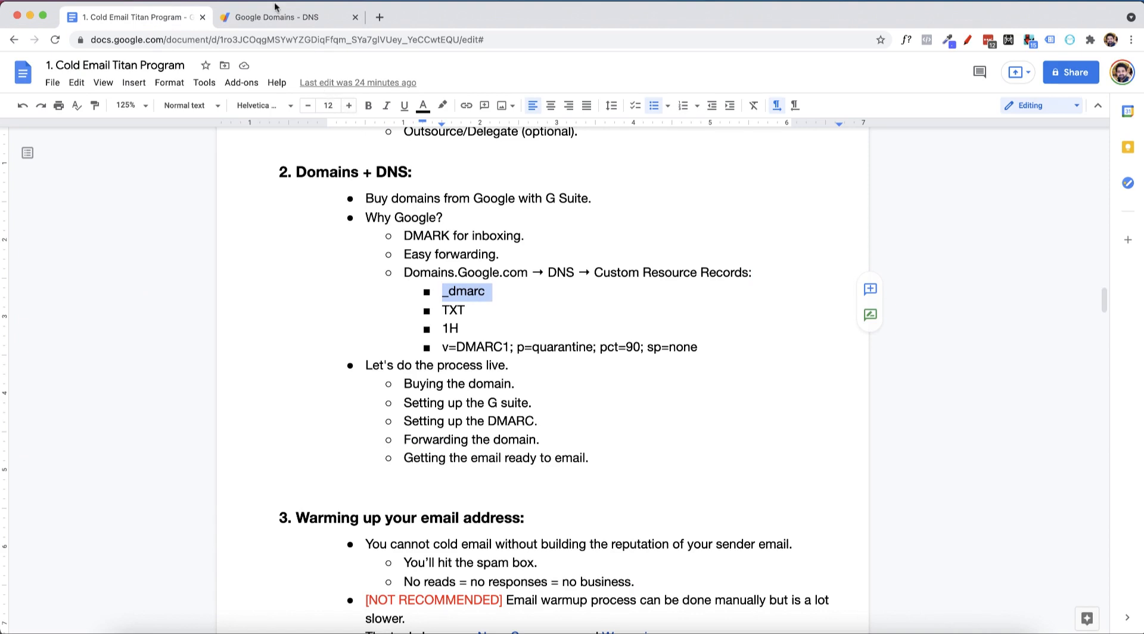
pyautogui.click(276, 22)
pyautogui.press('super+v')
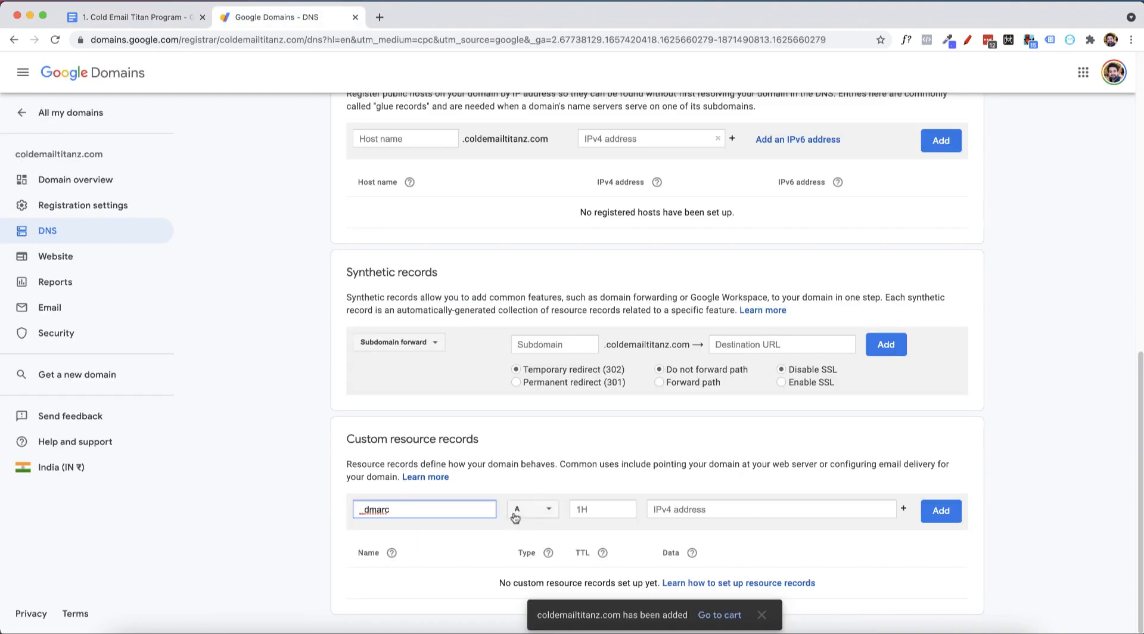
# Set the record type to TXT, keeping the 1H TTL
pyautogui.click(162, 12)
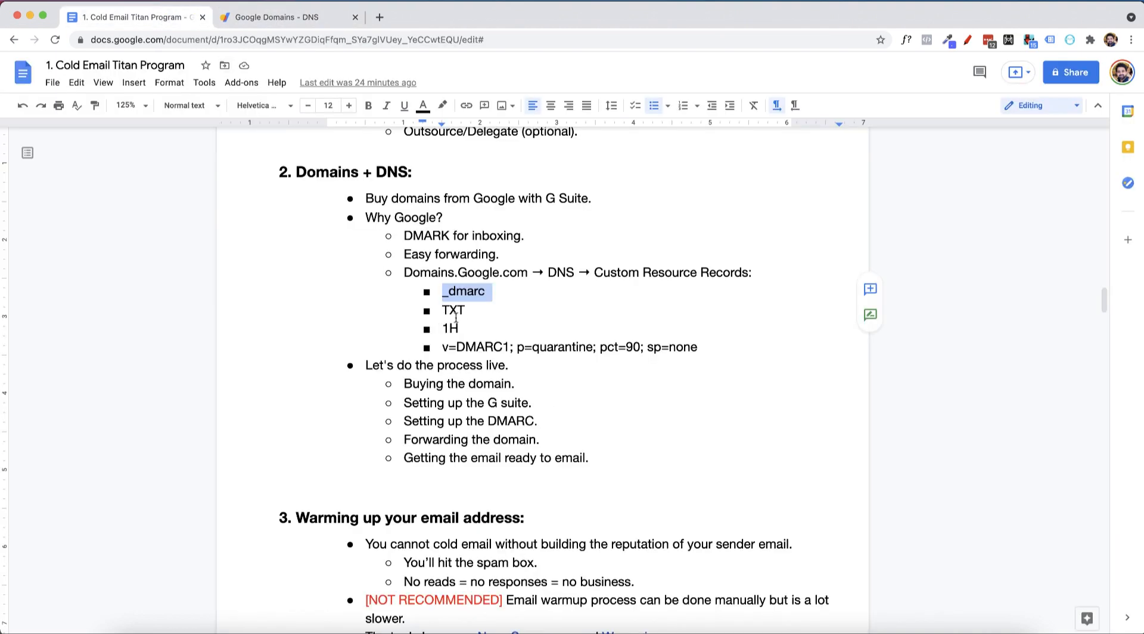
pyautogui.click(266, 19)
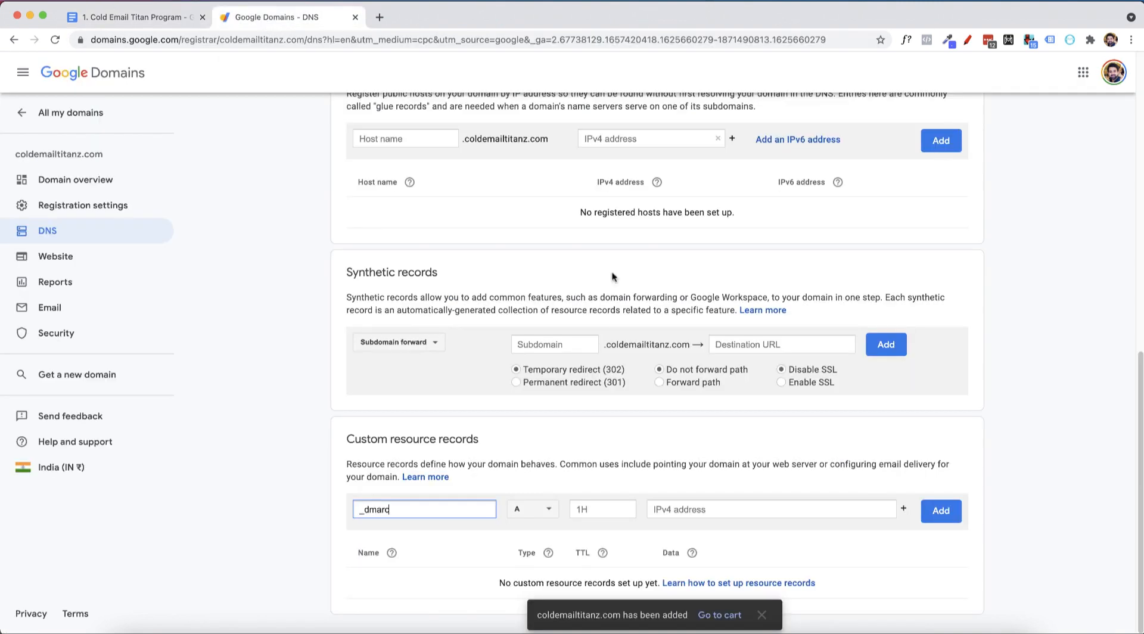
pyautogui.click(520, 511)
pyautogui.scroll(-2, 538, 524)
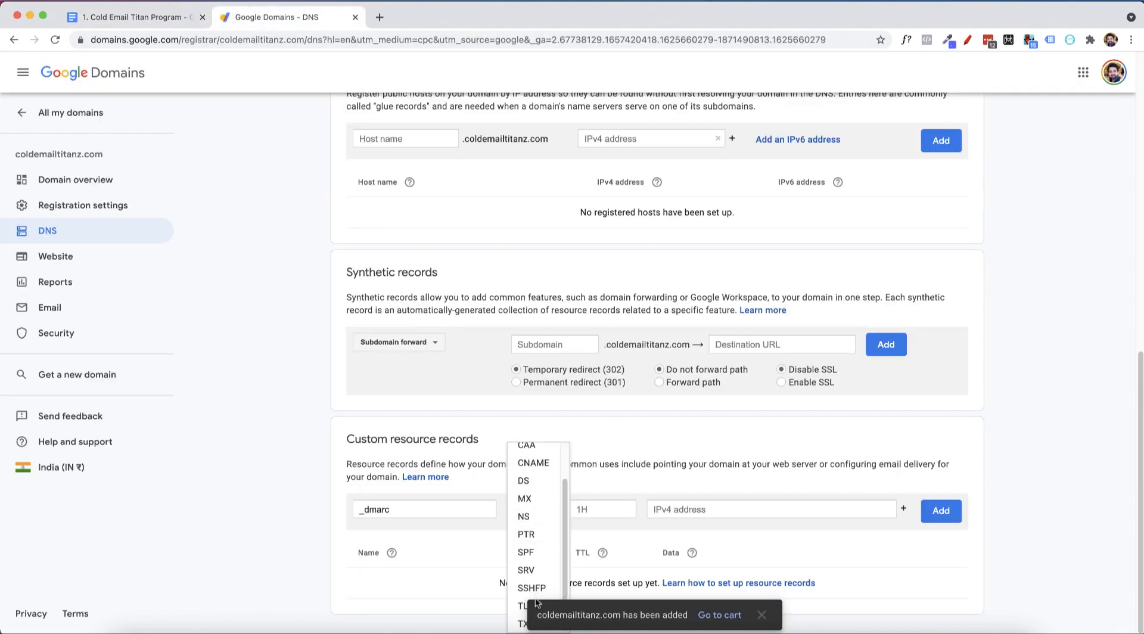
pyautogui.click(1047, 470)
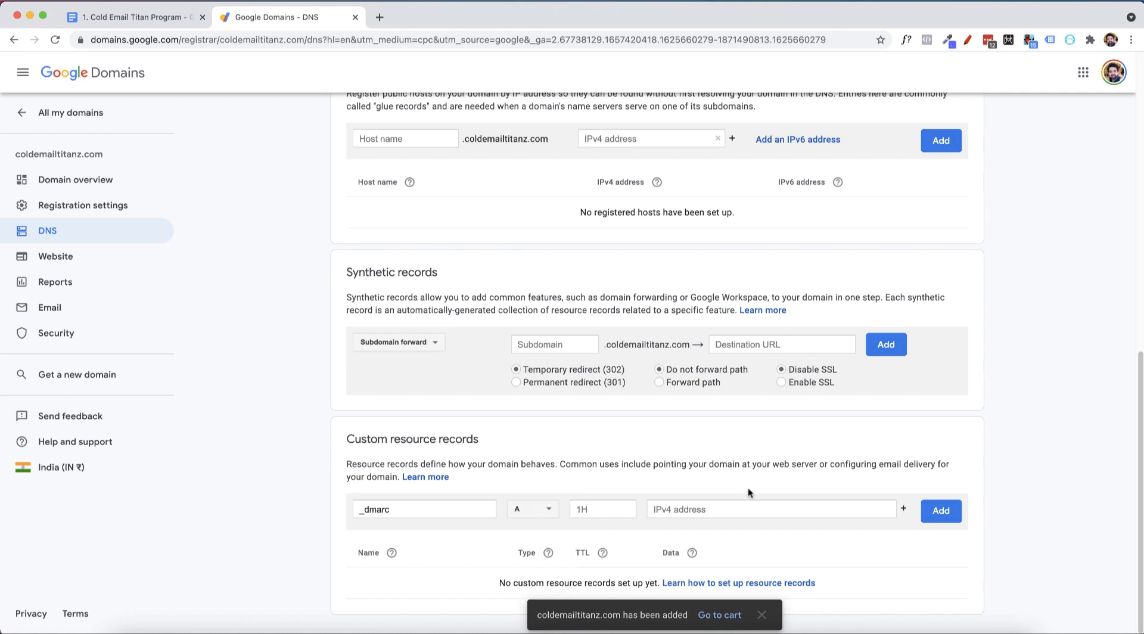
pyautogui.click(523, 514)
pyautogui.moveTo(583, 616); pyautogui.dragTo(689, 615)
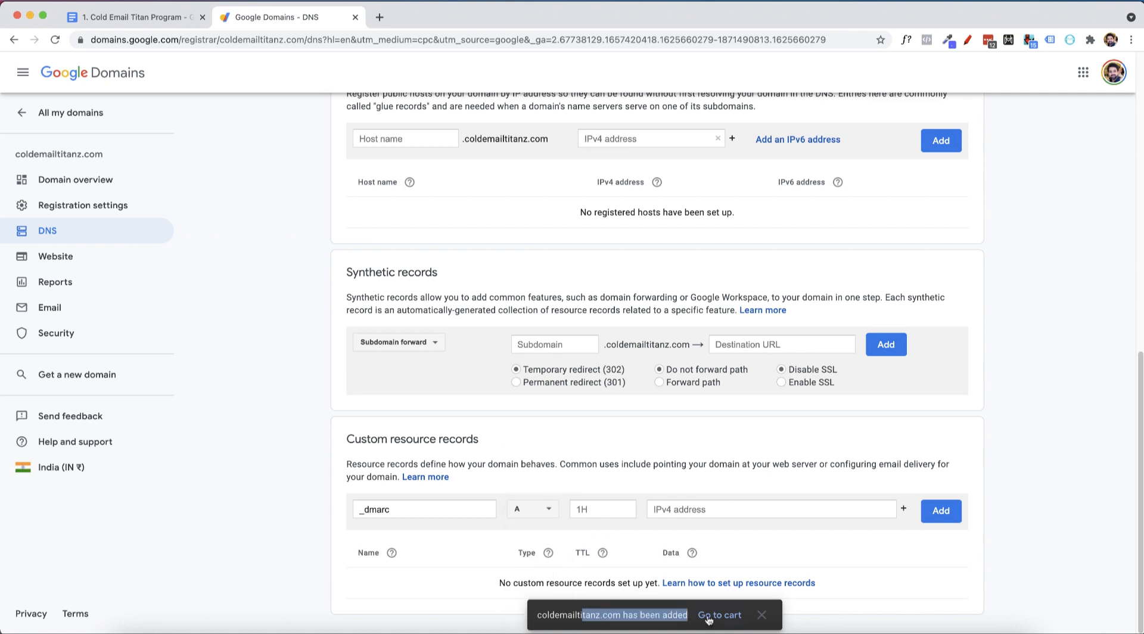
pyautogui.click(762, 615)
pyautogui.click(551, 511)
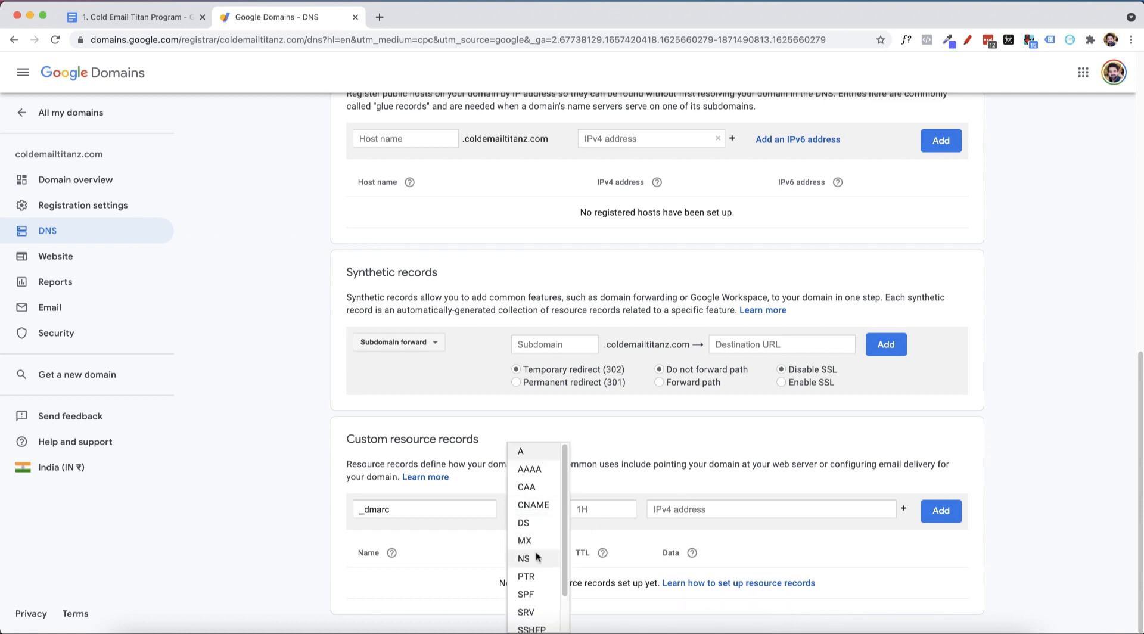
pyautogui.scroll(-2, 539, 626)
pyautogui.click(526, 623)
pyautogui.click(659, 512)
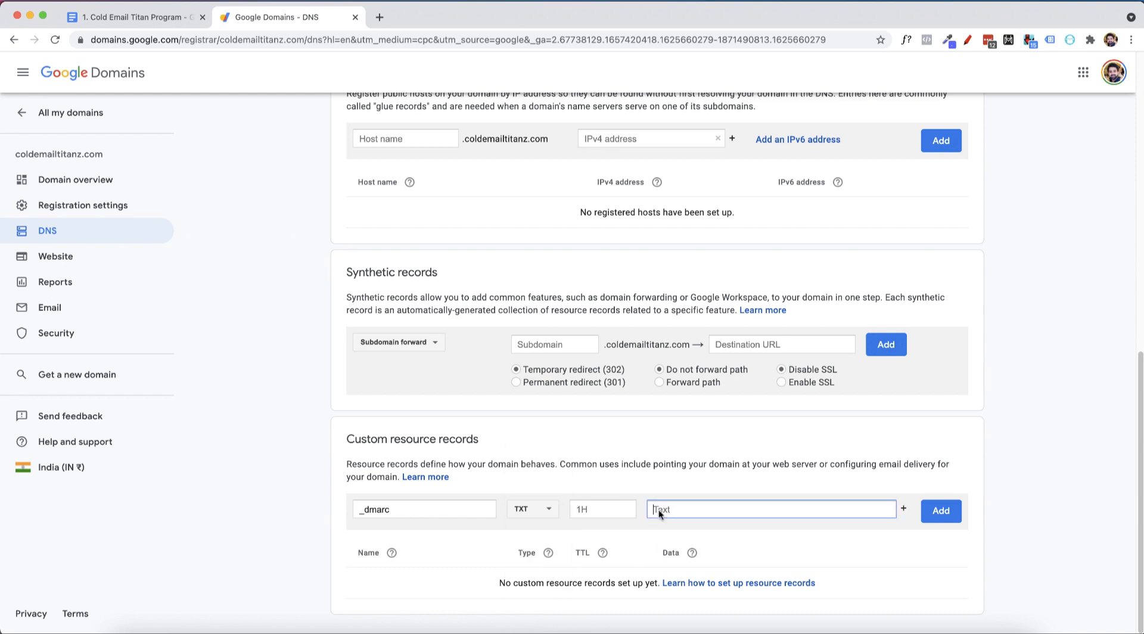
pyautogui.click(578, 508)
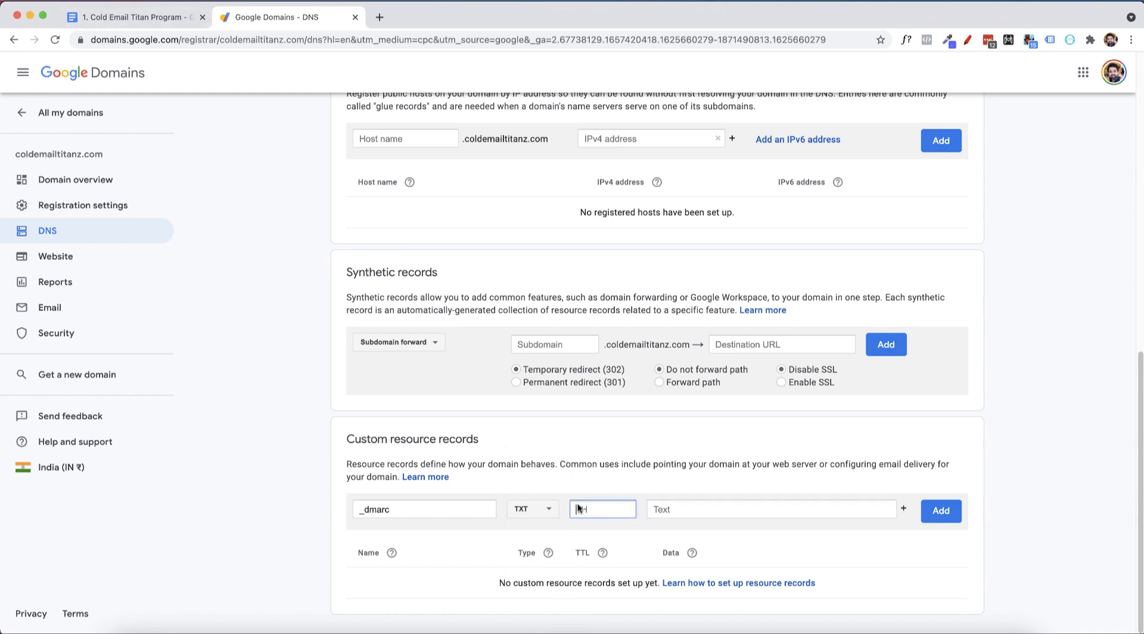
# Paste 'v=DMARC1; p=quarantine; pct=90; sp=none' from the notes as data and add the record
pyautogui.click(174, 17)
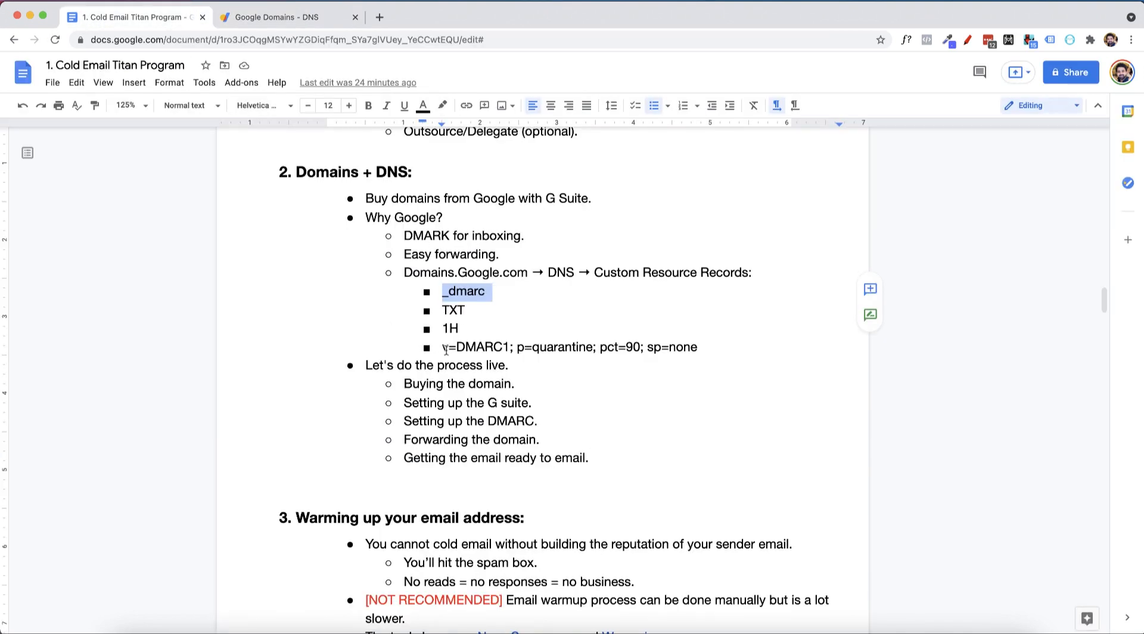
pyautogui.moveTo(445, 349); pyautogui.dragTo(708, 348)
pyautogui.press('super+c')
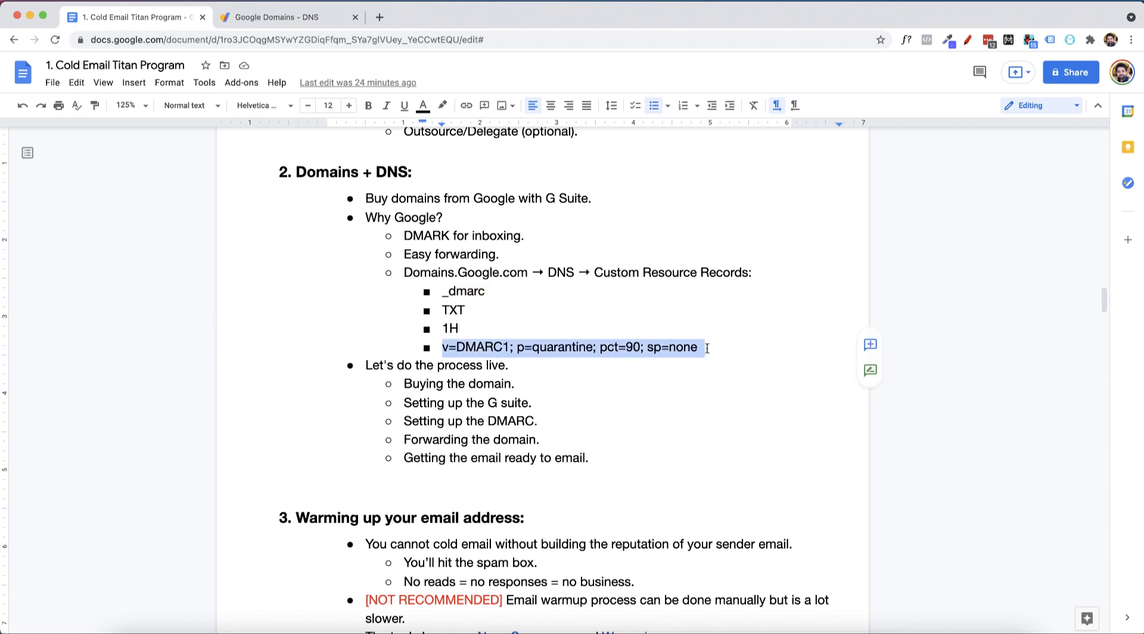
pyautogui.click(277, 18)
pyautogui.click(687, 509)
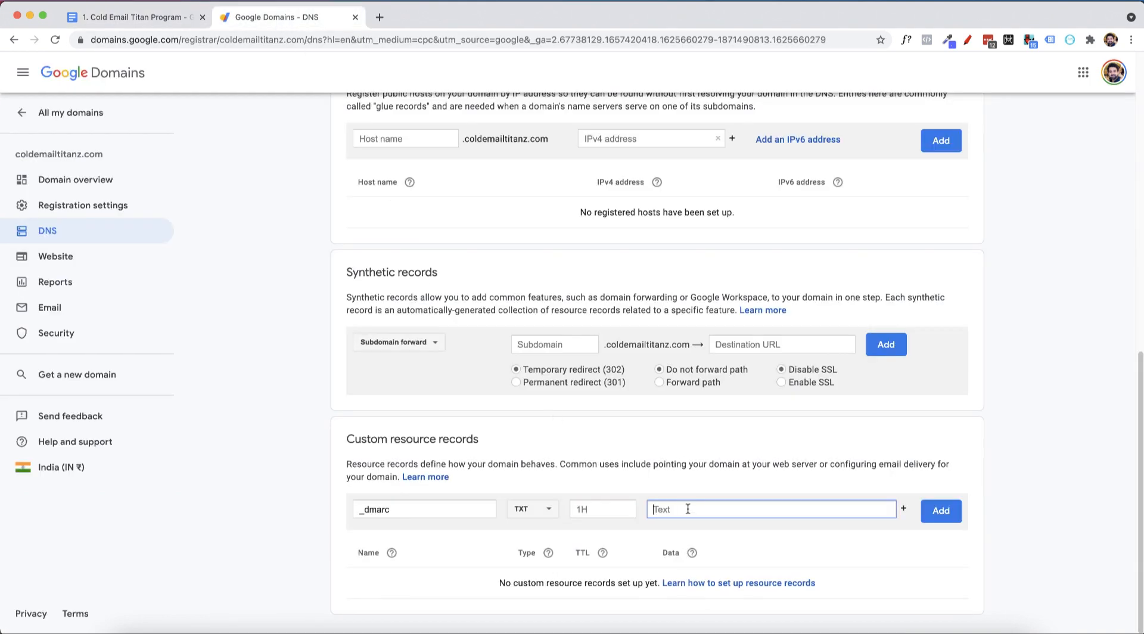
pyautogui.press('super+v')
pyautogui.click(944, 512)
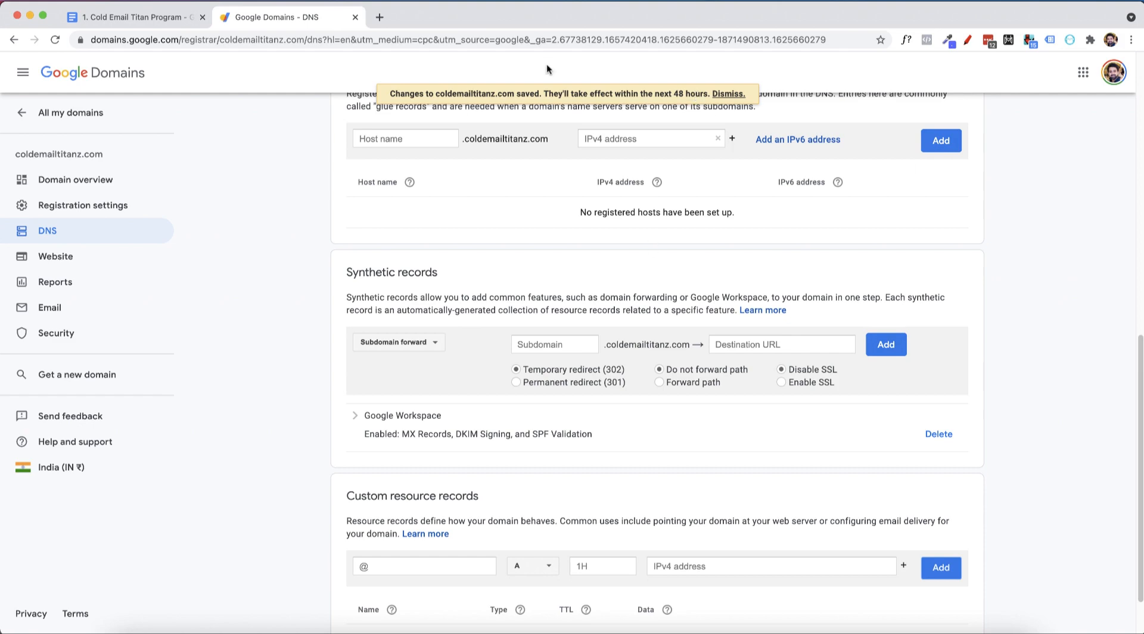
pyautogui.scroll(10, 395, 385)
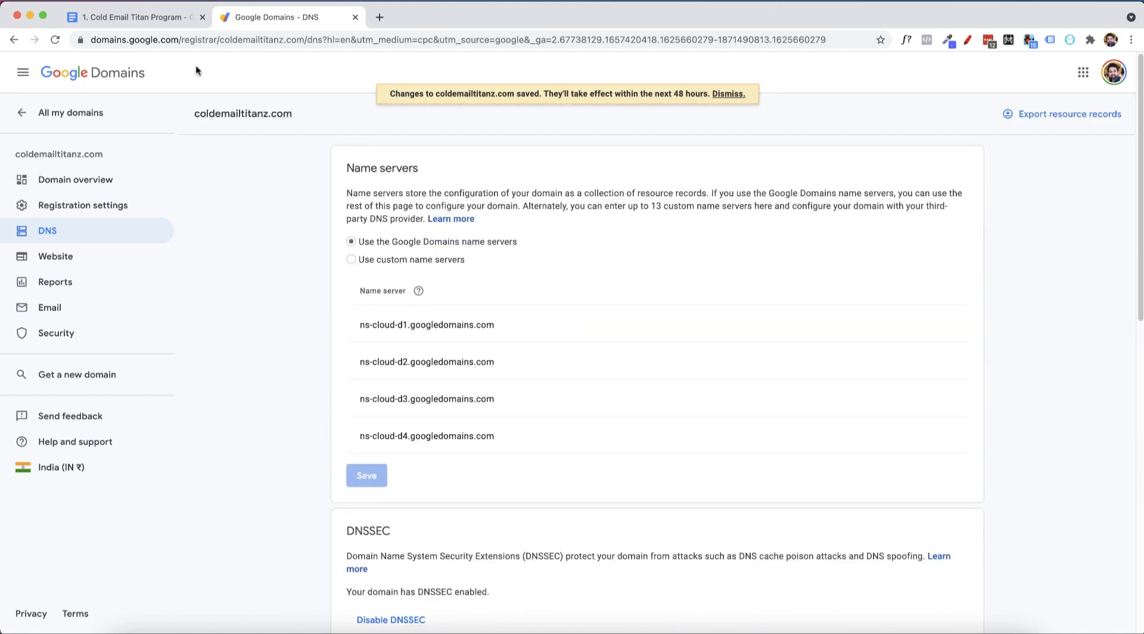
# Add a 'coldemailtitanz.com -> coldemailtitan.com' bullet below the DMARC value, then delete it
pyautogui.click(142, 17)
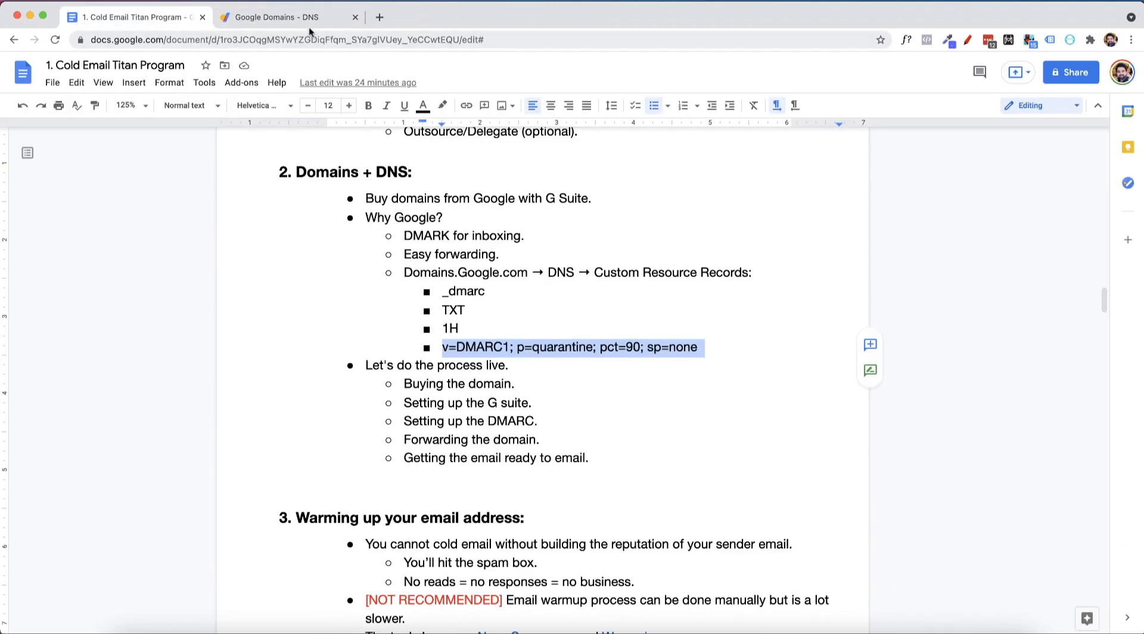
pyautogui.click(727, 346)
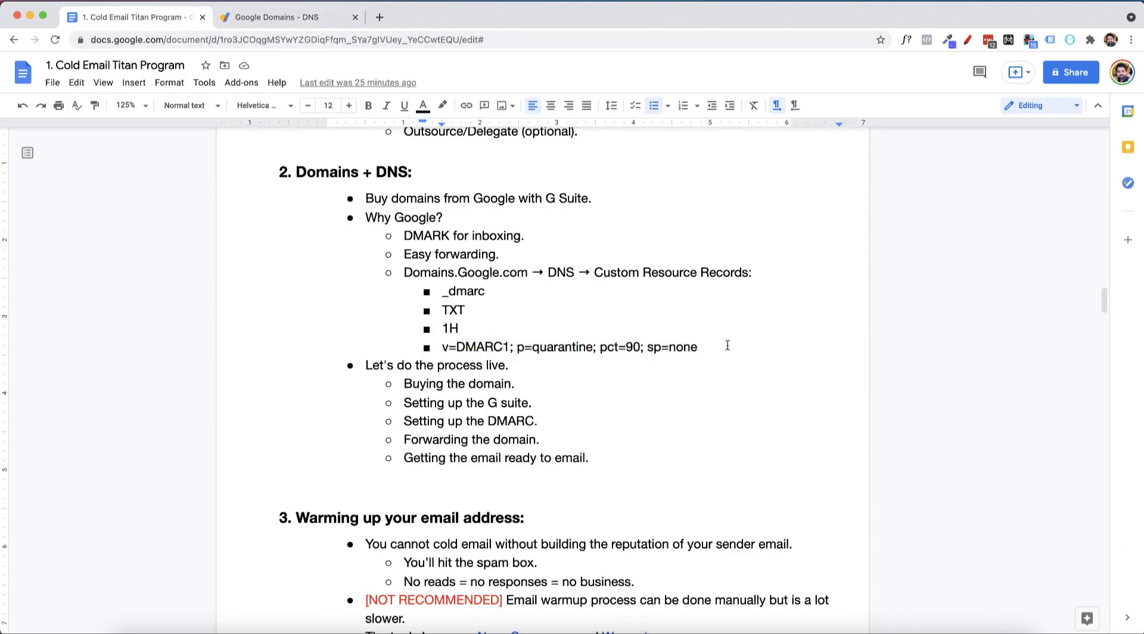
pyautogui.press('Return')
pyautogui.write('coldemail')
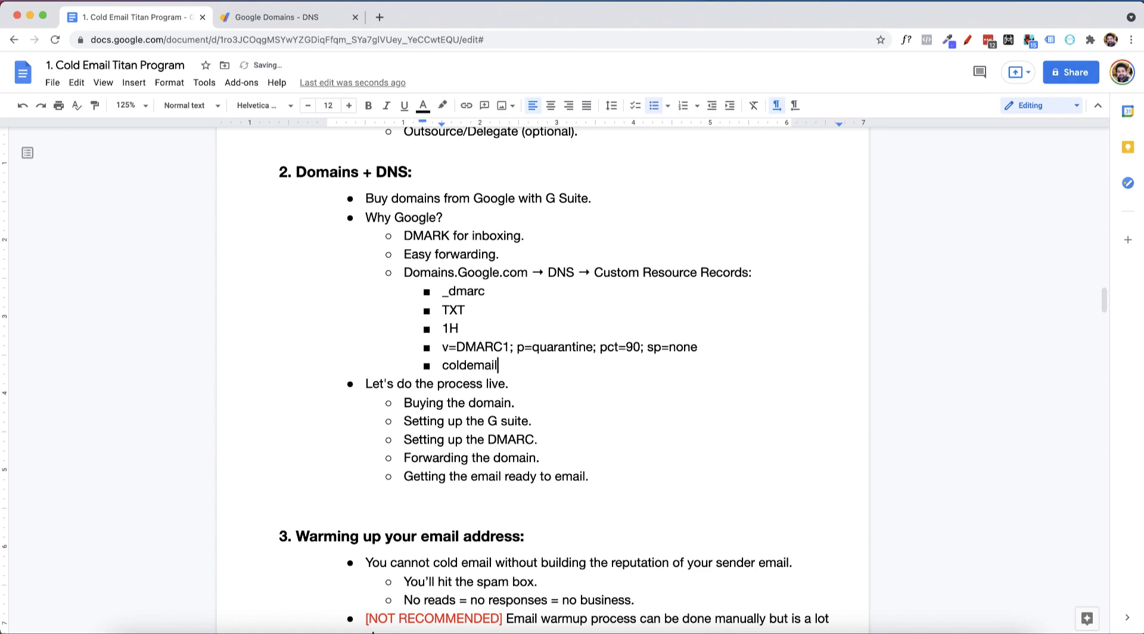
pyautogui.write('titanz.com zarr')
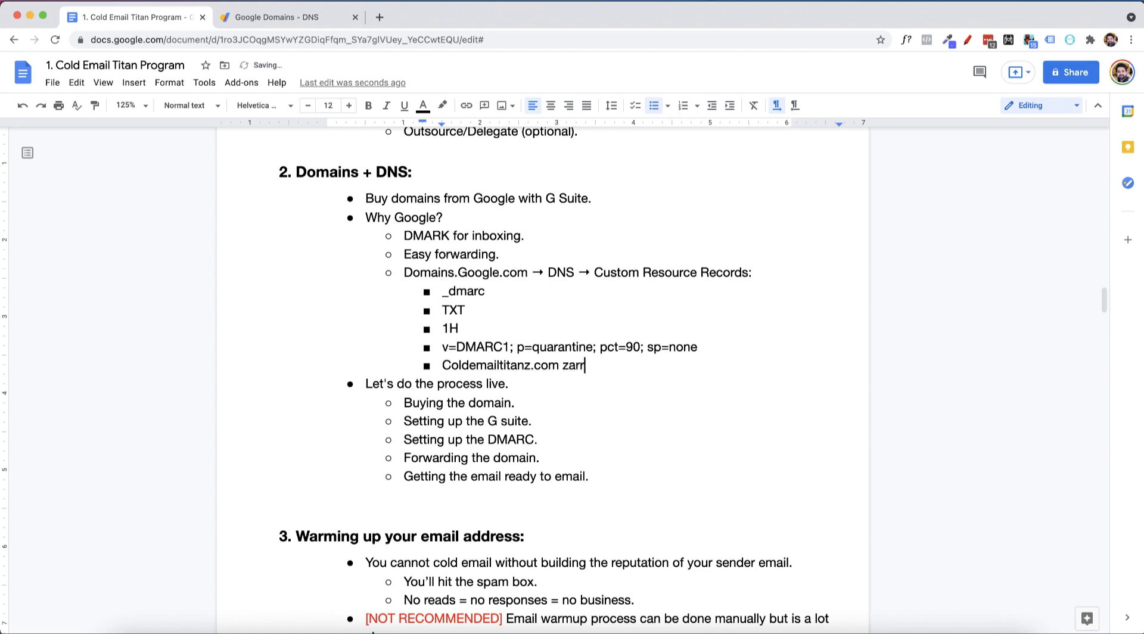
pyautogui.press('BackSpace')
pyautogui.press('BackSpace')
pyautogui.press('BackSpace')
pyautogui.press('BackSpace')
pyautogui.write('-> ')
pyautogui.write('coldemail')
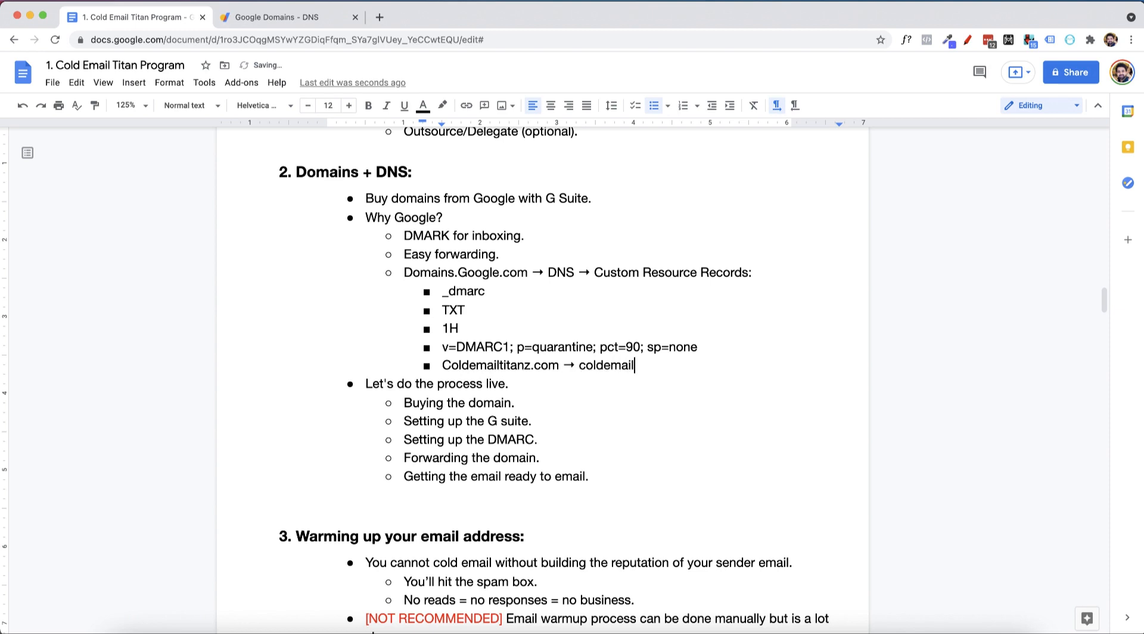
pyautogui.write('titan.com')
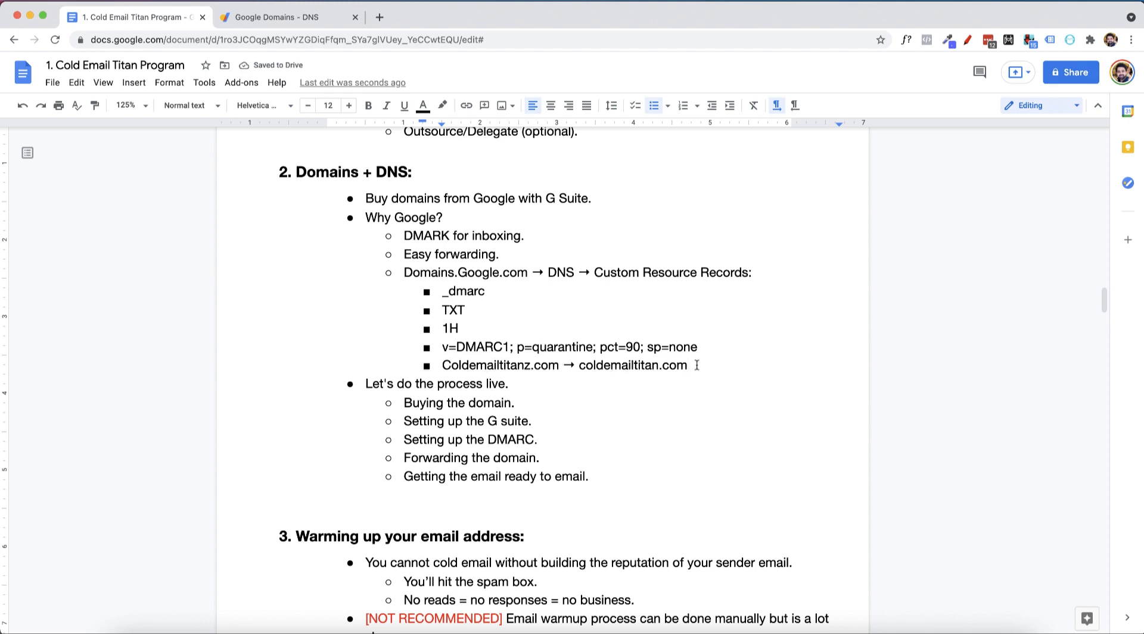
pyautogui.moveTo(696, 366); pyautogui.dragTo(444, 360)
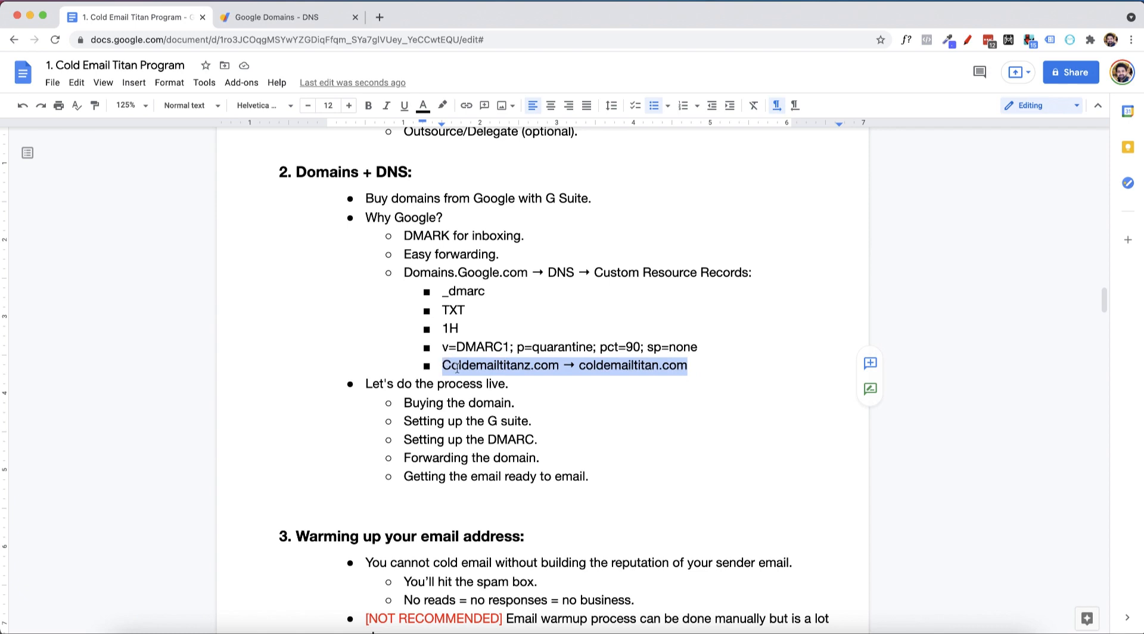
pyautogui.press('BackSpace')
pyautogui.press('BackSpace')
pyautogui.press('BackSpace')
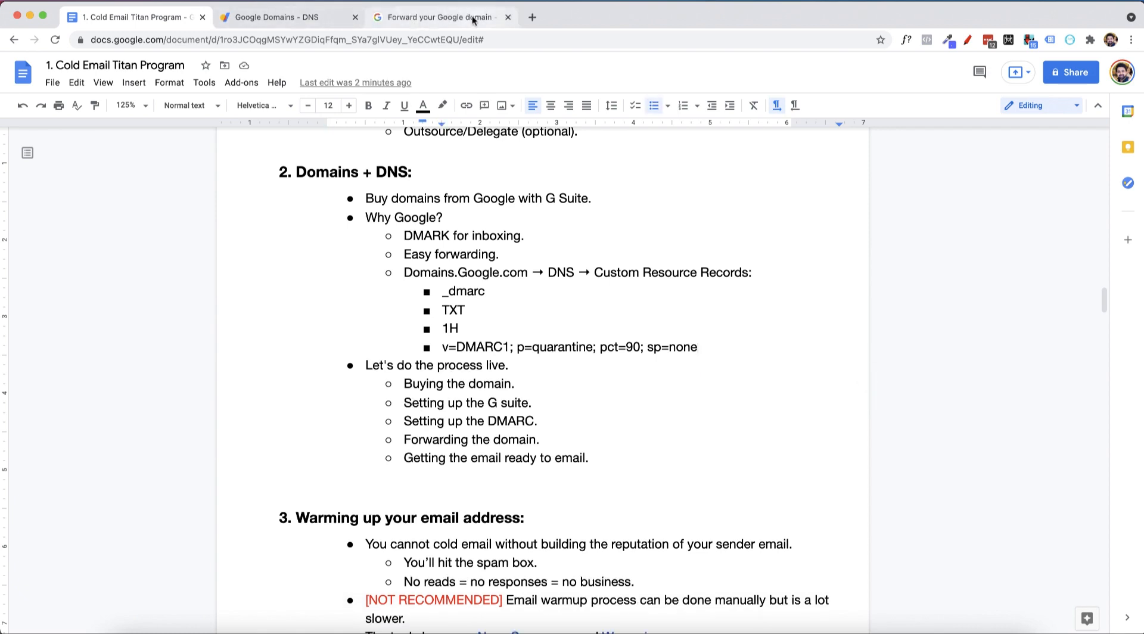
# Forward coldemailtitanz.com to coldemailtitan.com using a permanent (301) redirect
pyautogui.click(327, 21)
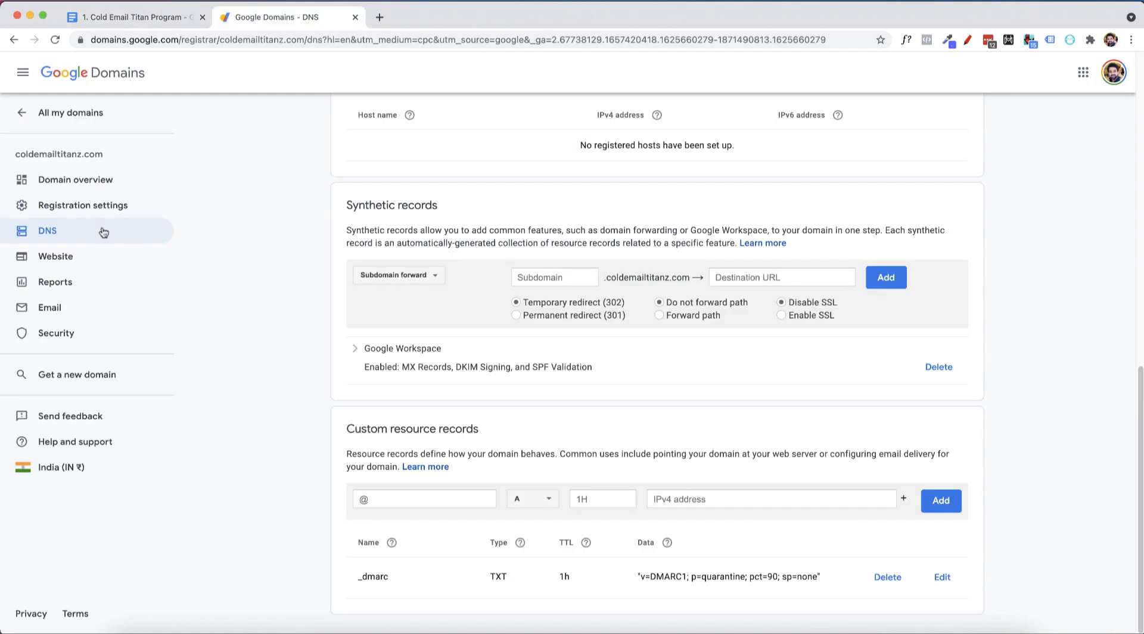
pyautogui.click(47, 257)
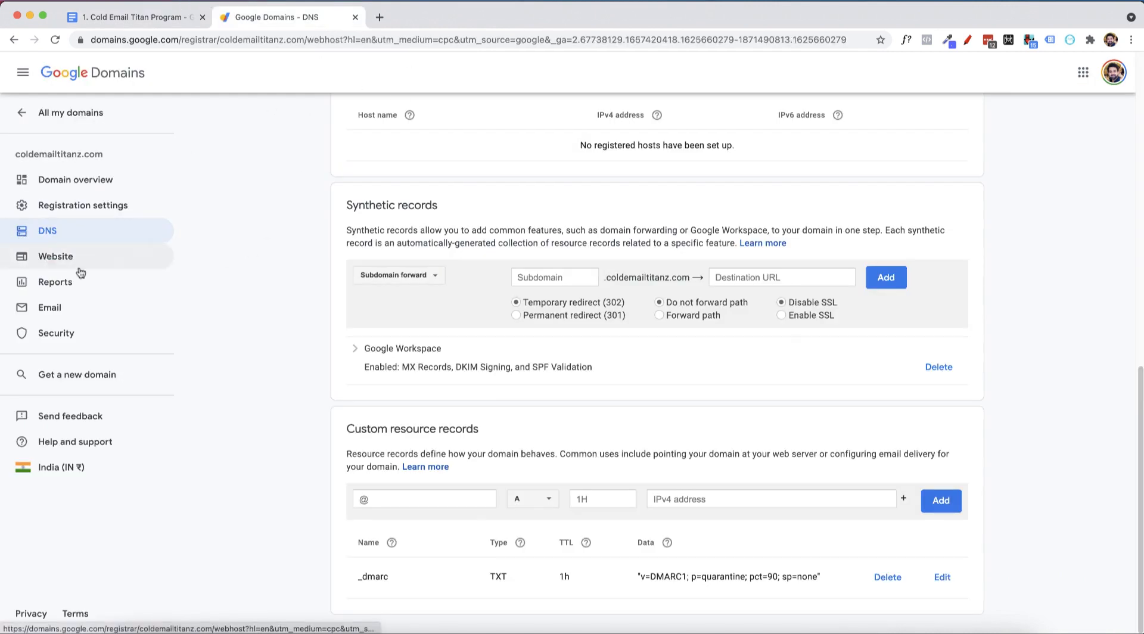
pyautogui.click(723, 458)
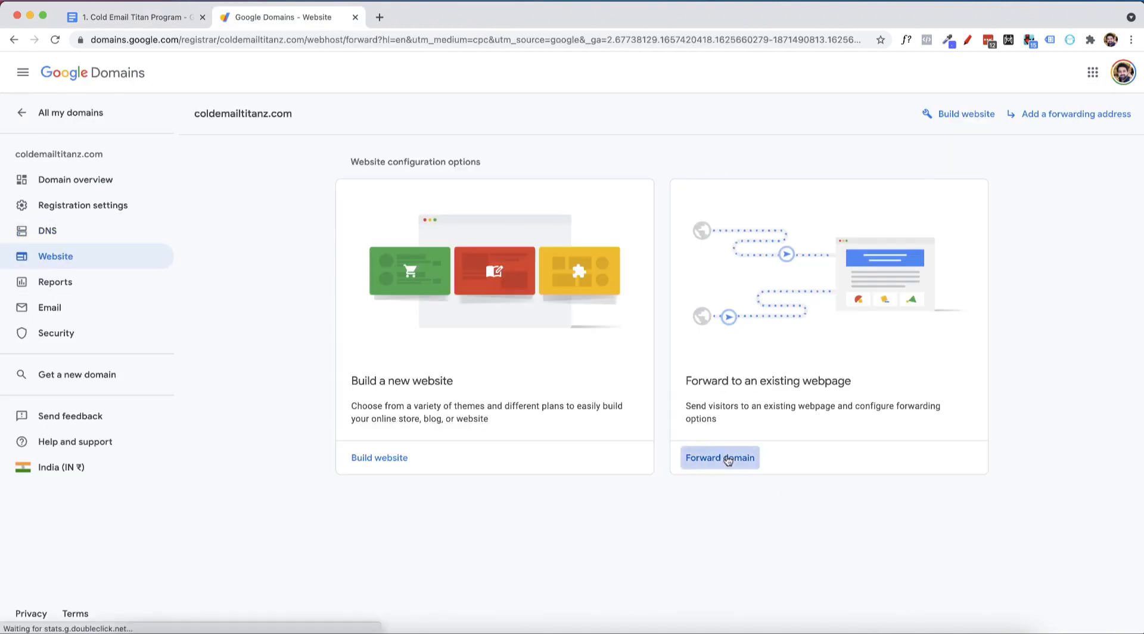
pyautogui.click(546, 397)
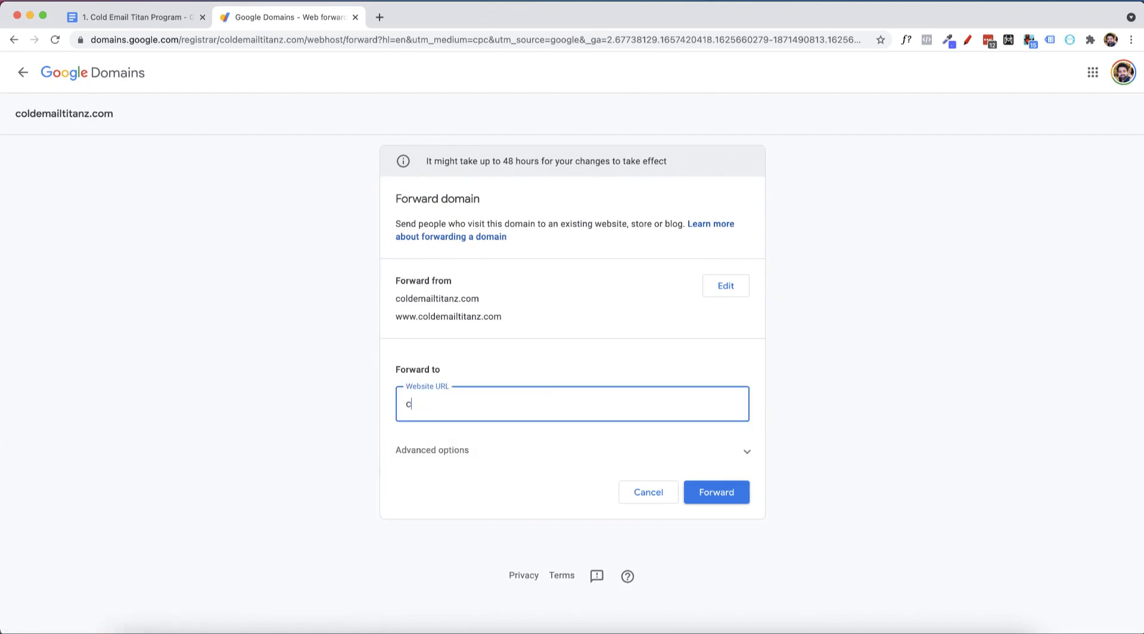
pyautogui.write('coldemailtitan.com')
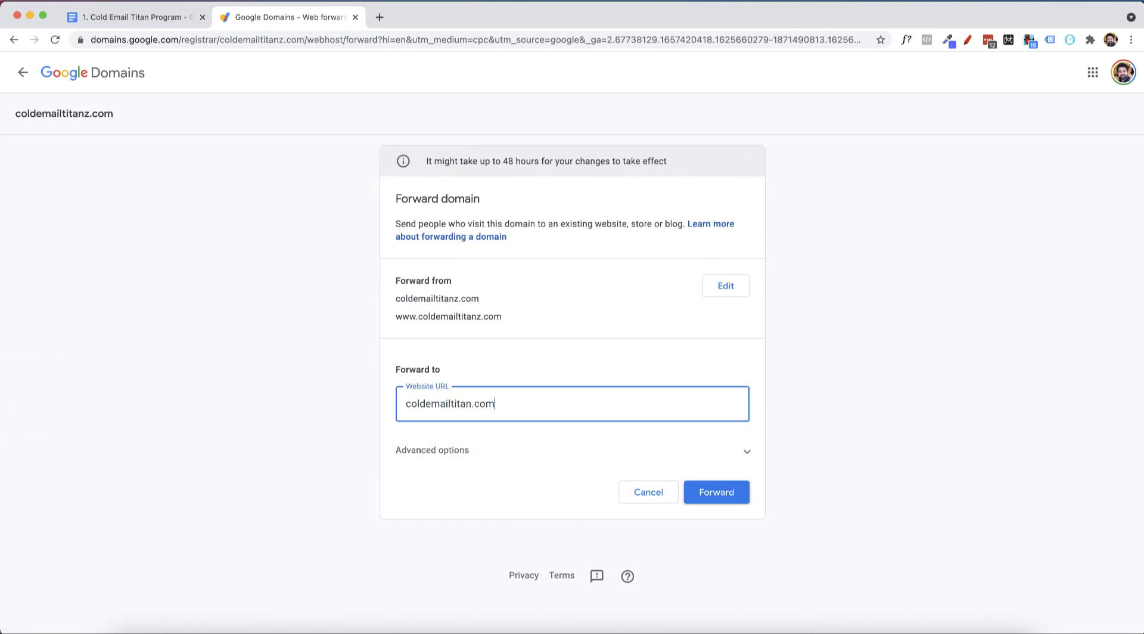
pyautogui.click(735, 464)
pyautogui.scroll(-5, 477, 422)
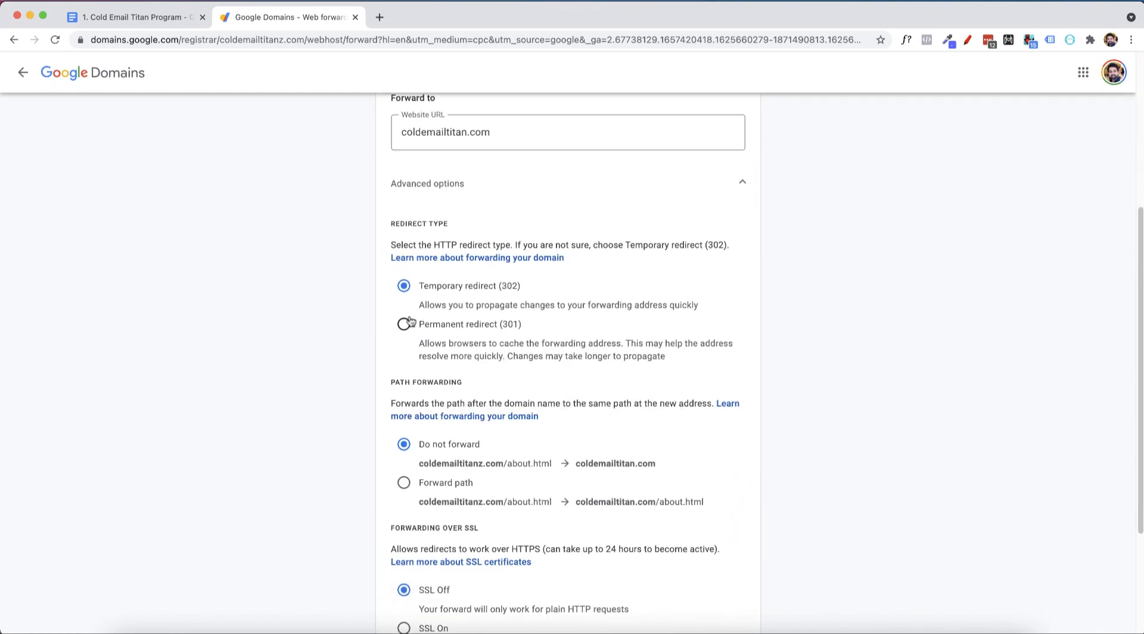
pyautogui.click(403, 323)
pyautogui.scroll(-3, 543, 379)
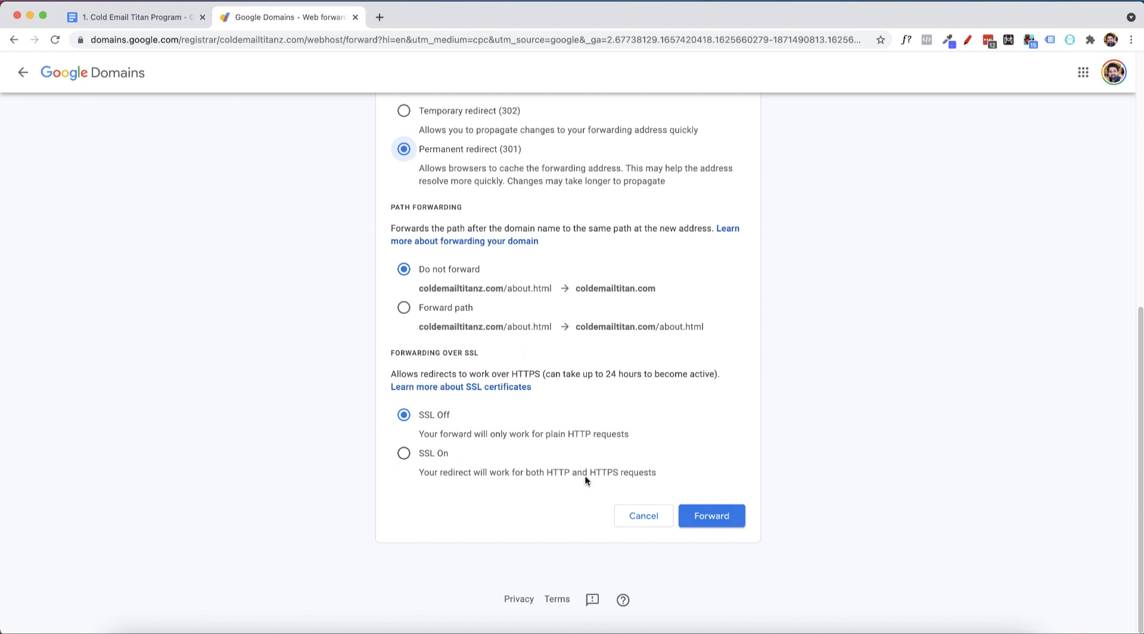
pyautogui.click(703, 515)
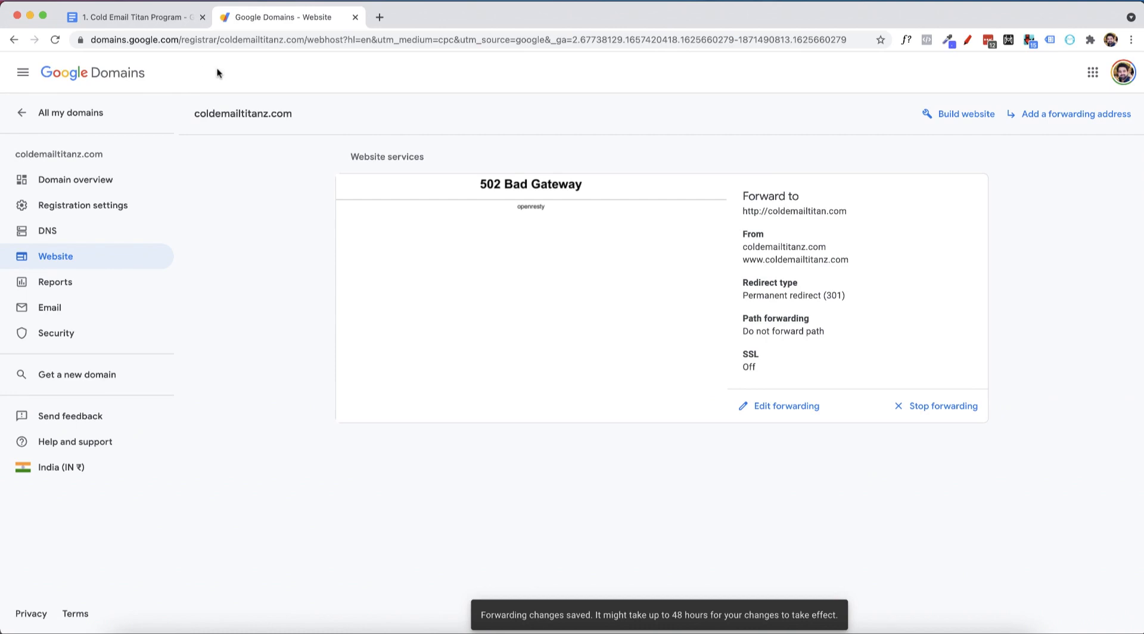
pyautogui.click(166, 20)
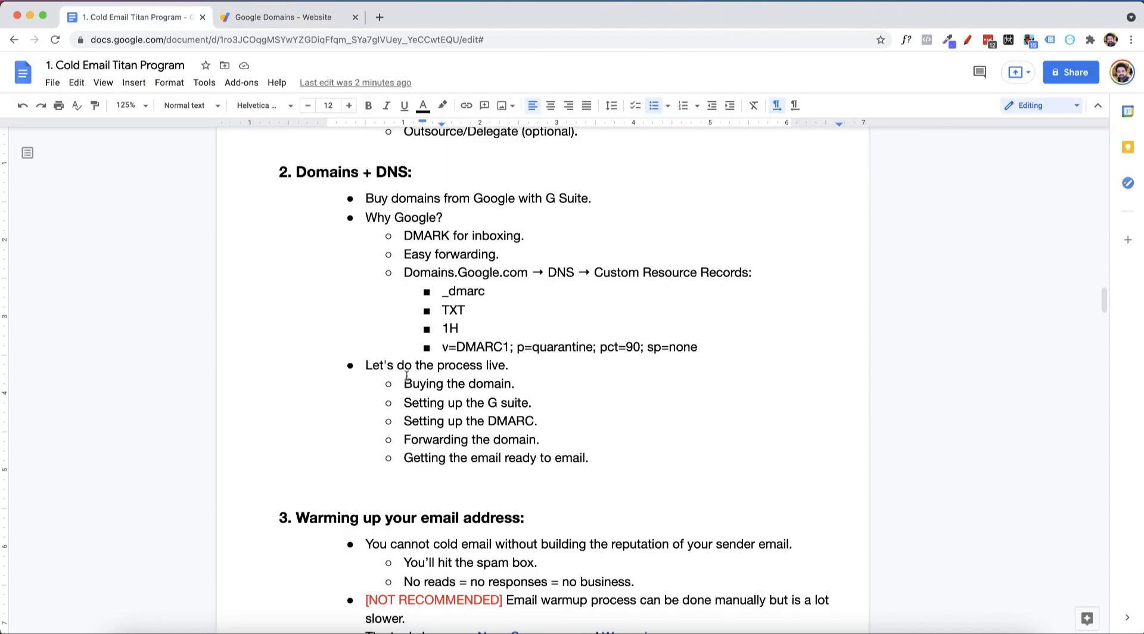
pyautogui.moveTo(460, 382); pyautogui.dragTo(379, 404)
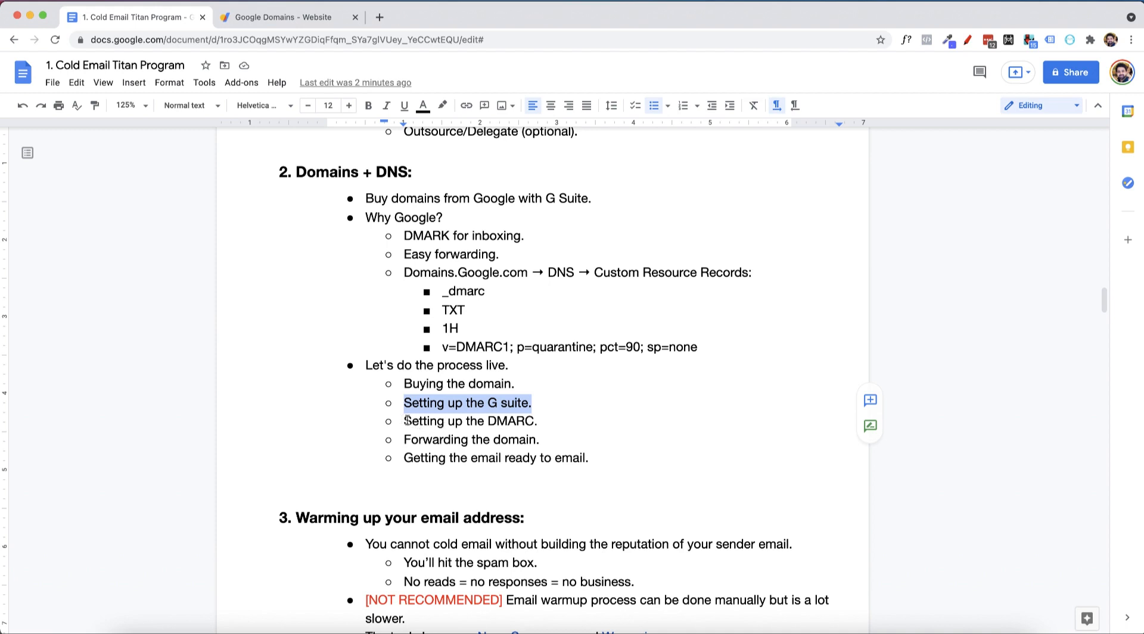
pyautogui.moveTo(407, 420); pyautogui.dragTo(596, 461)
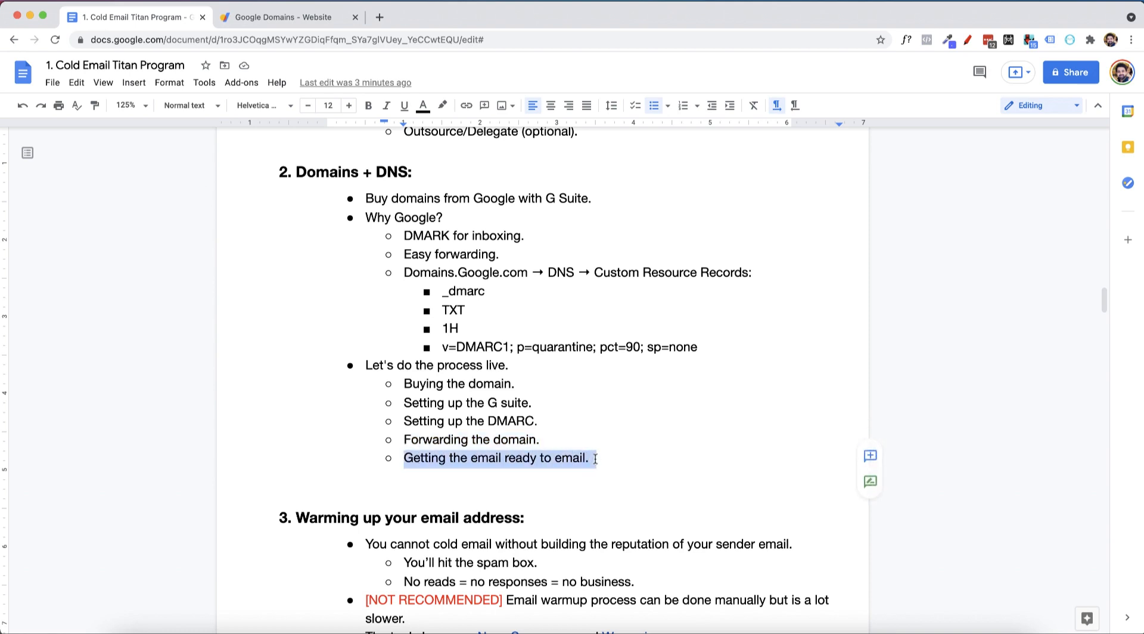
pyautogui.click(605, 488)
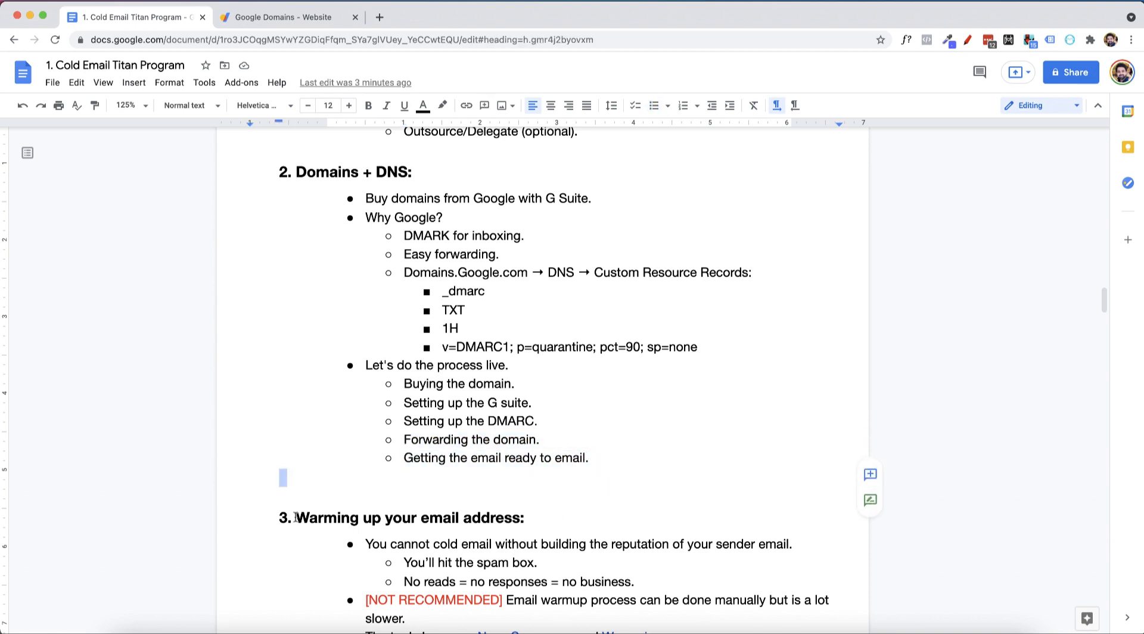
pyautogui.moveTo(296, 517); pyautogui.dragTo(562, 520)
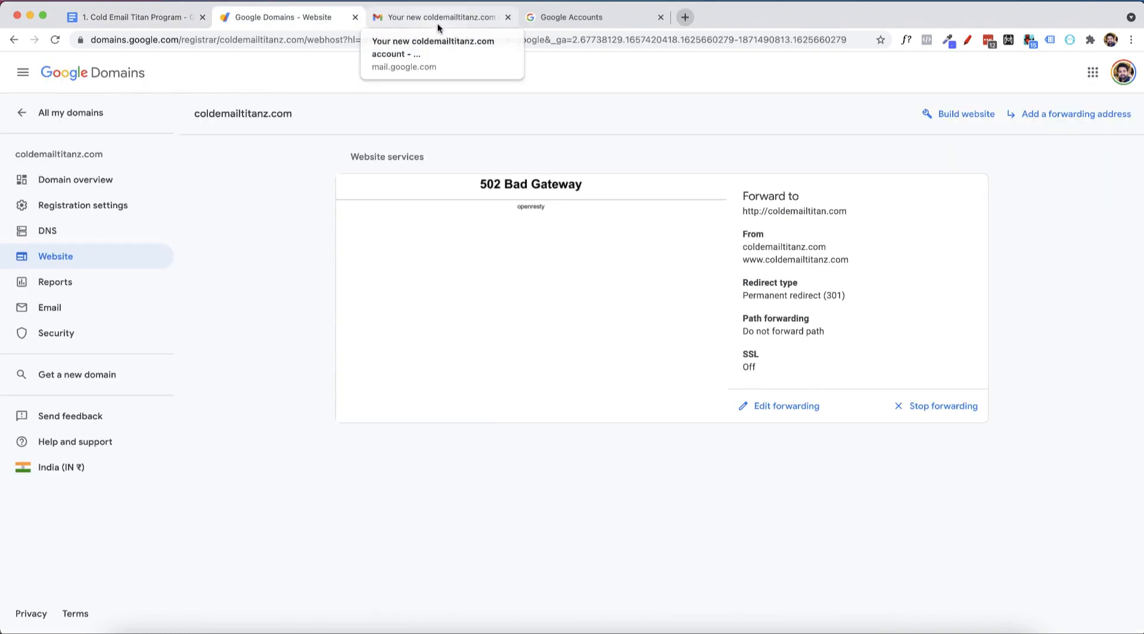
# Pick out the new account's address and temporary password, then go to the Workspace welcome page
pyautogui.click(437, 20)
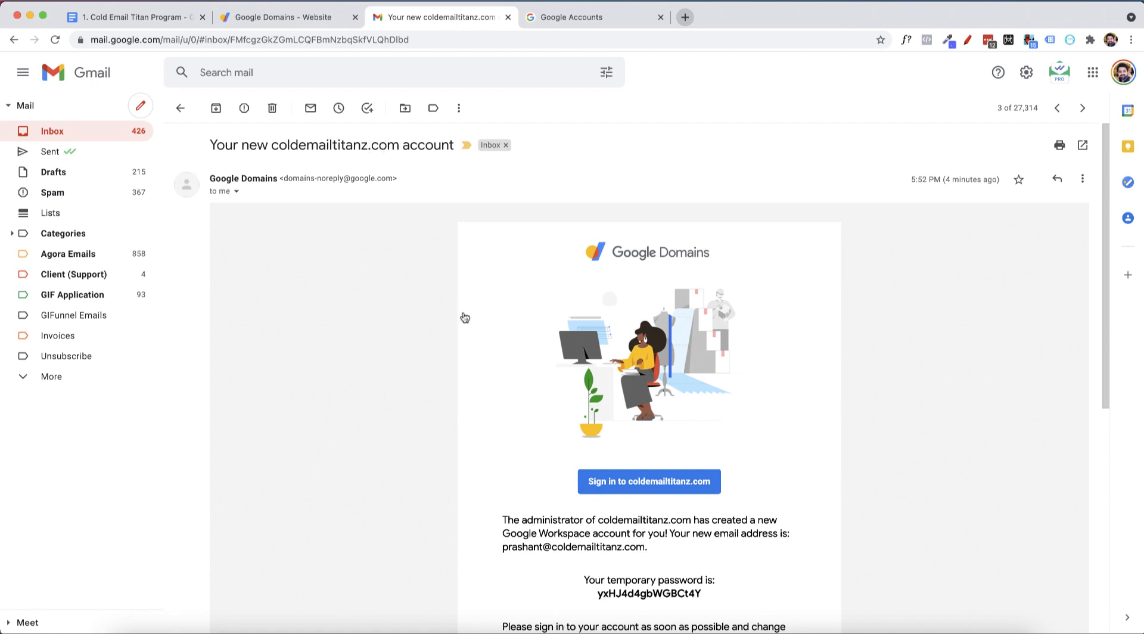
pyautogui.scroll(-1, 462, 317)
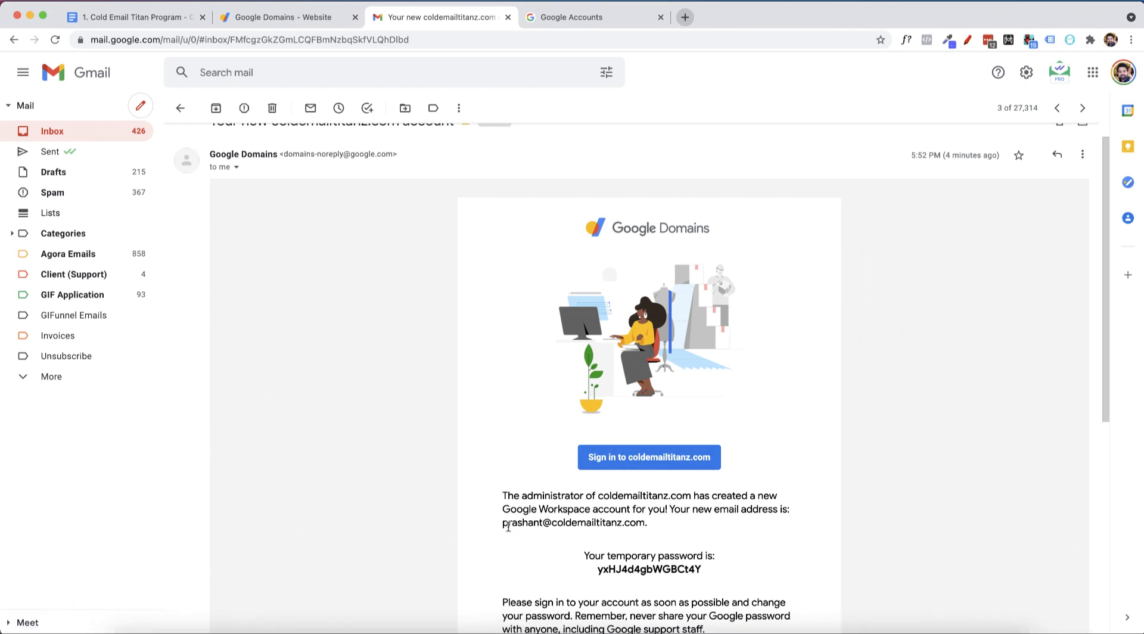
pyautogui.moveTo(504, 525); pyautogui.dragTo(650, 524)
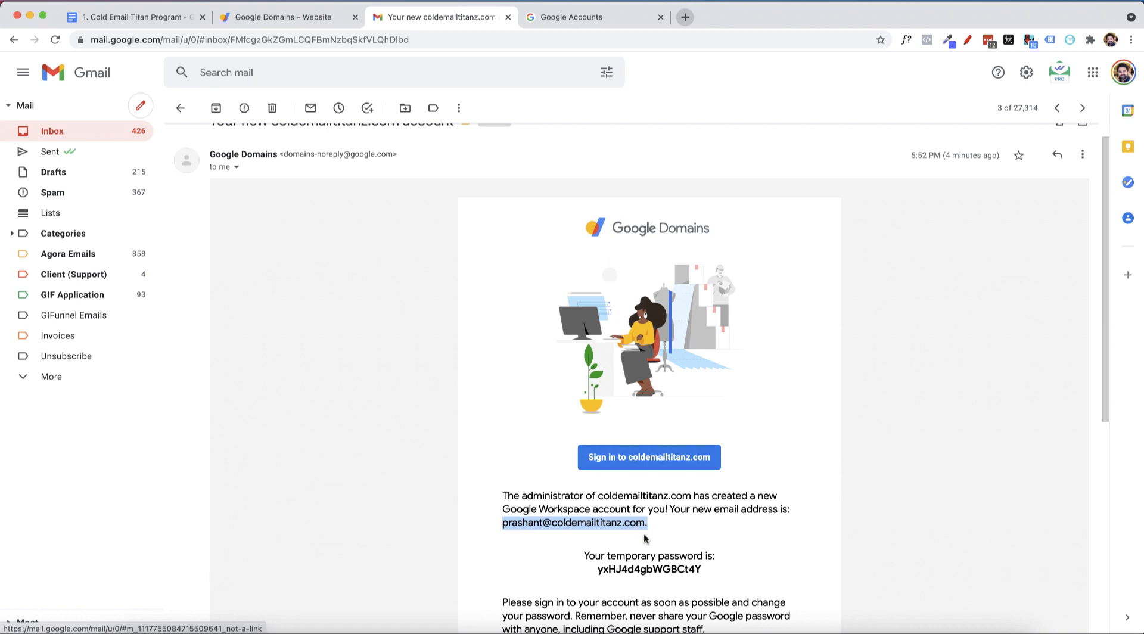
pyautogui.click(647, 551)
pyautogui.doubleClick(637, 570)
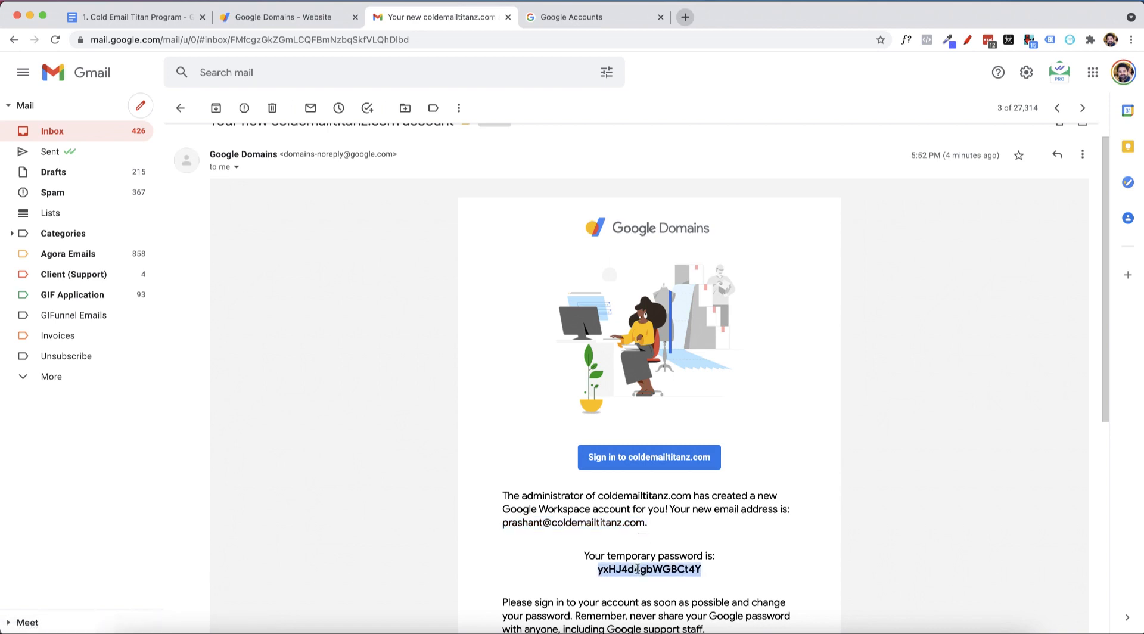
pyautogui.click(578, 18)
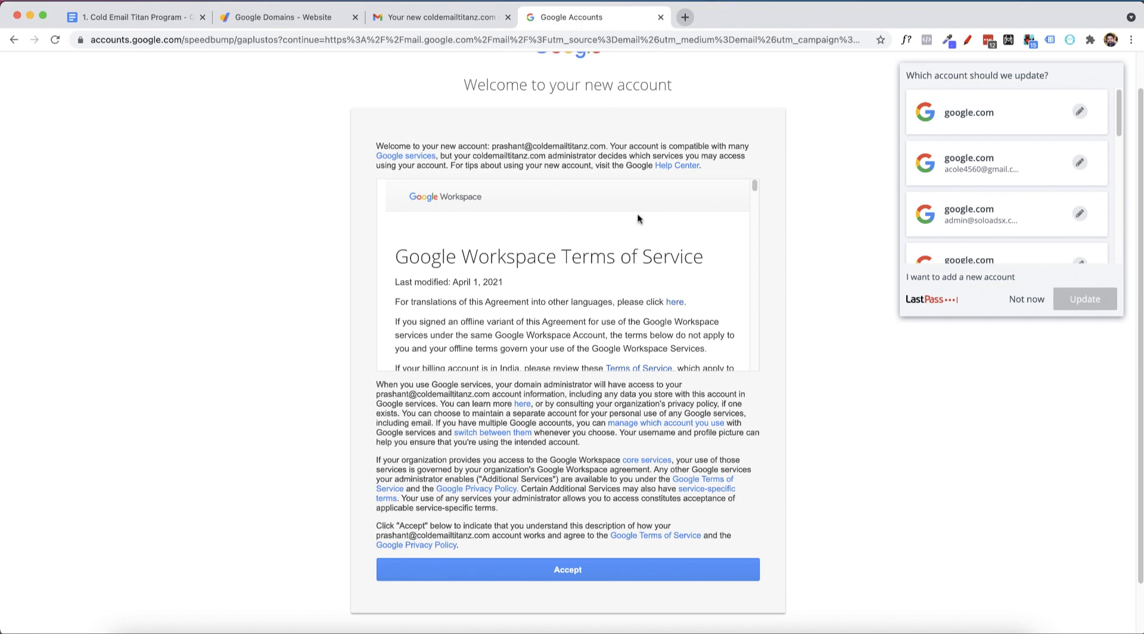
# Accept the Google Workspace terms and replace the temporary password from the Gmail tab with a new one
pyautogui.click(1027, 299)
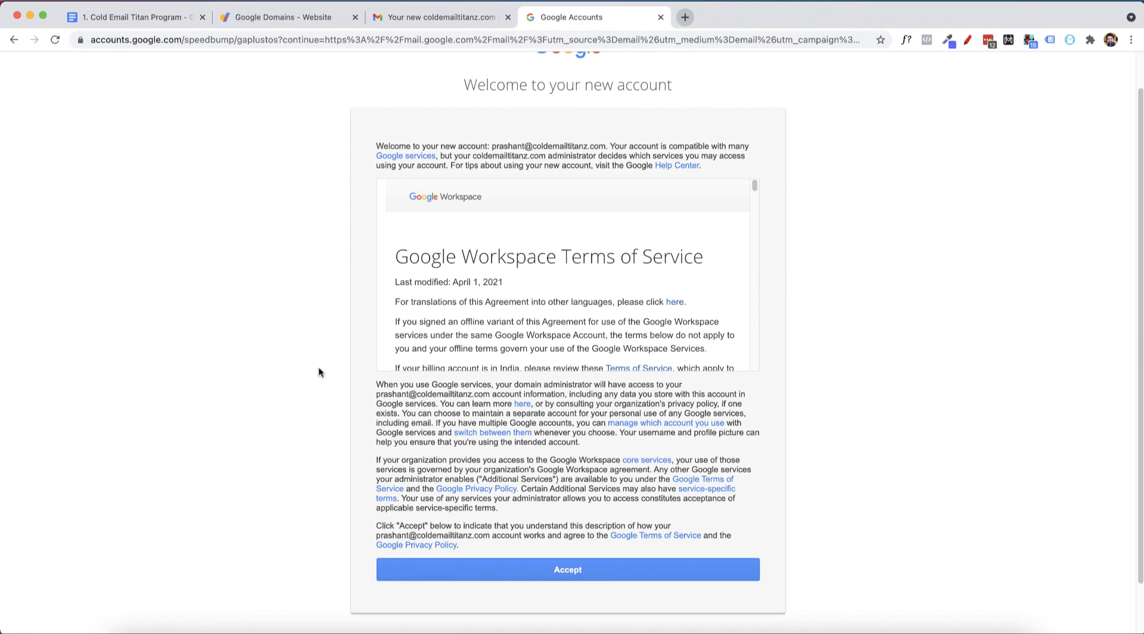
pyautogui.click(565, 572)
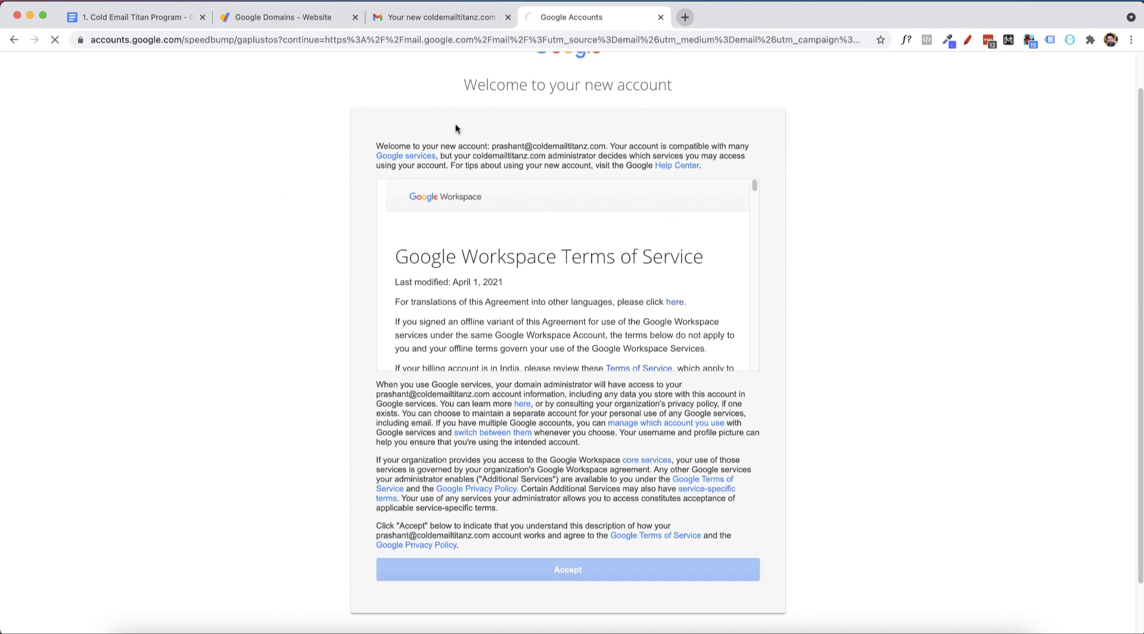
pyautogui.click(461, 17)
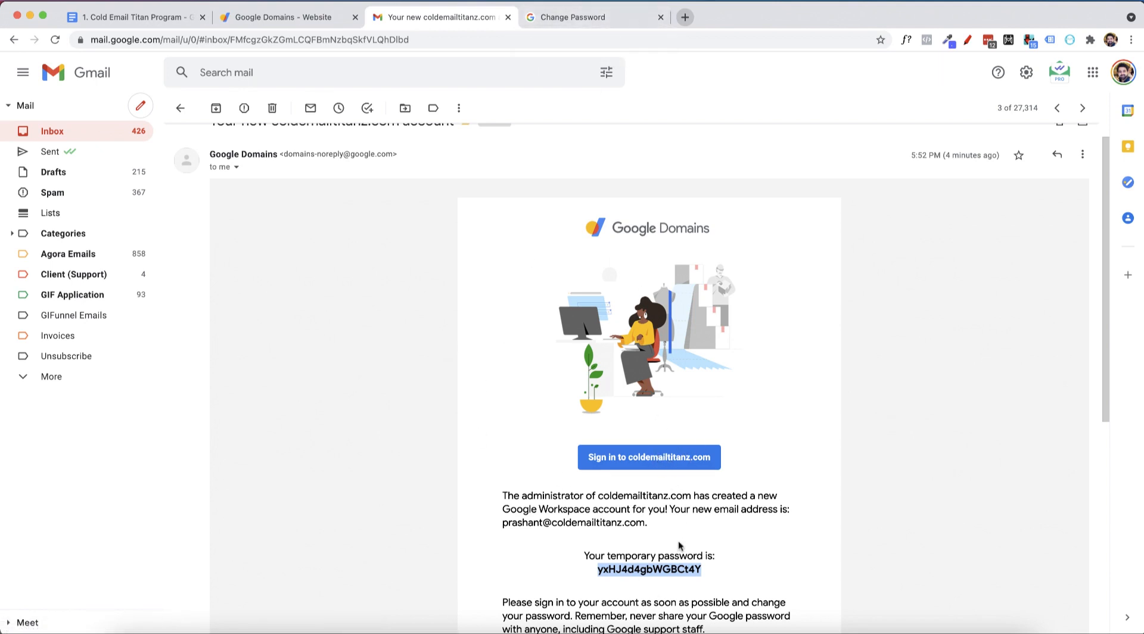
pyautogui.click(604, 19)
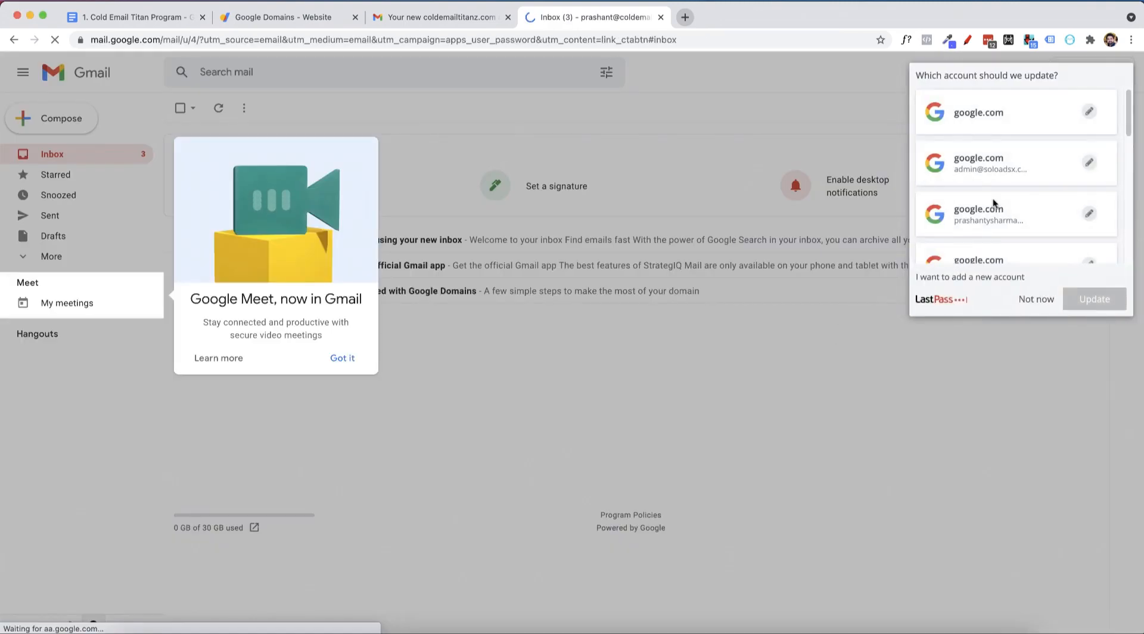
# Dismiss the password manager, Google Meet announcement, password-update and email-tracking prompts
pyautogui.click(1034, 299)
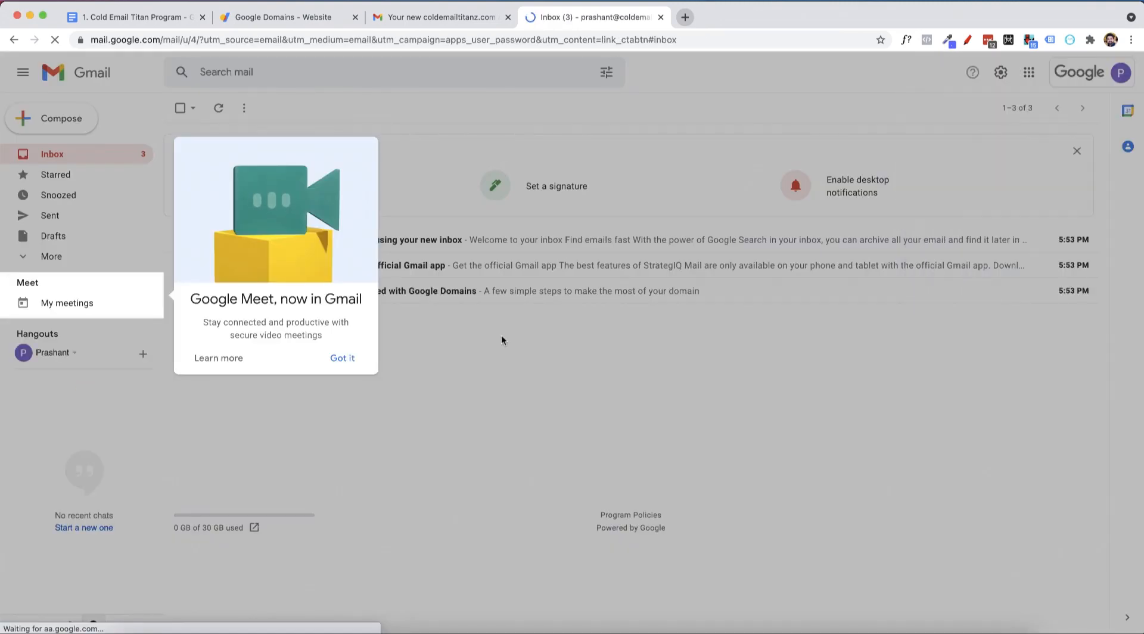
pyautogui.click(342, 358)
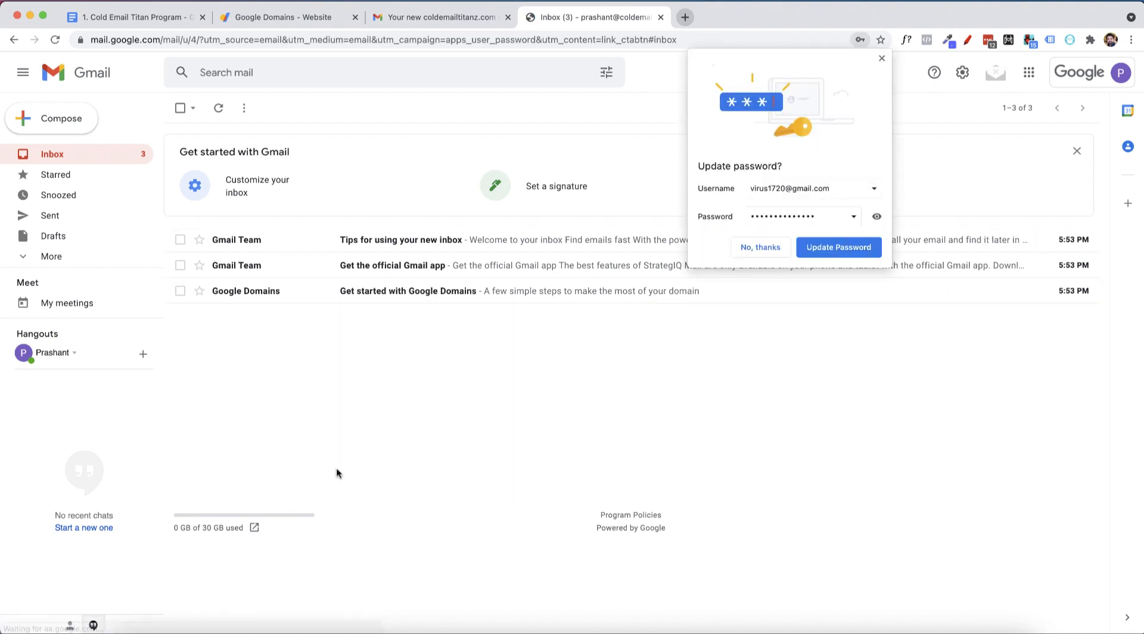
pyautogui.click(772, 250)
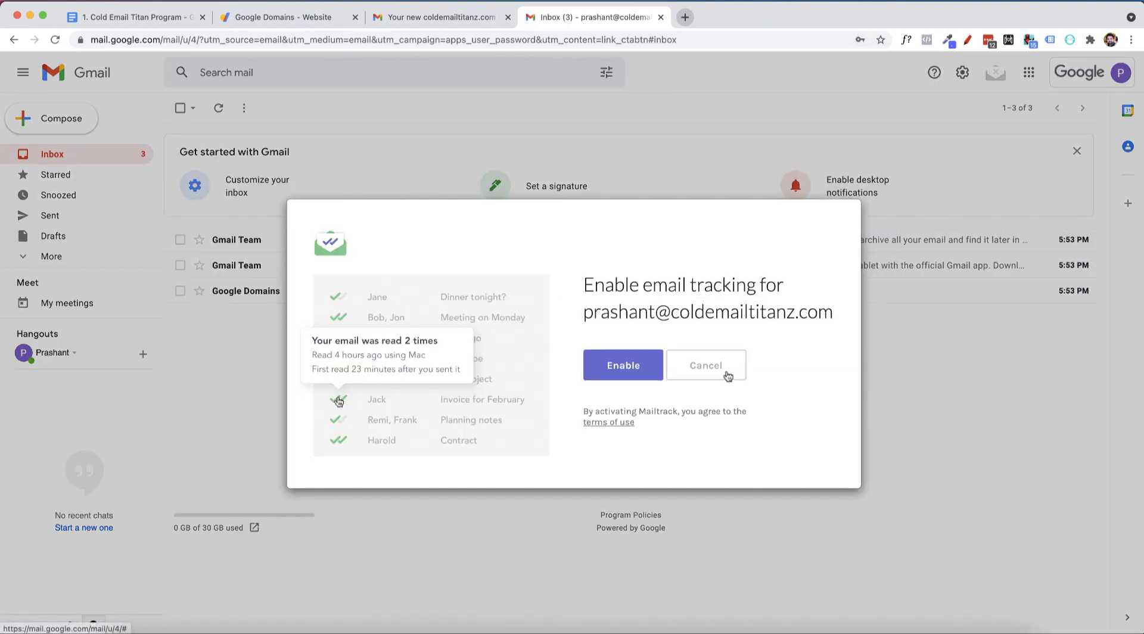
pyautogui.click(705, 369)
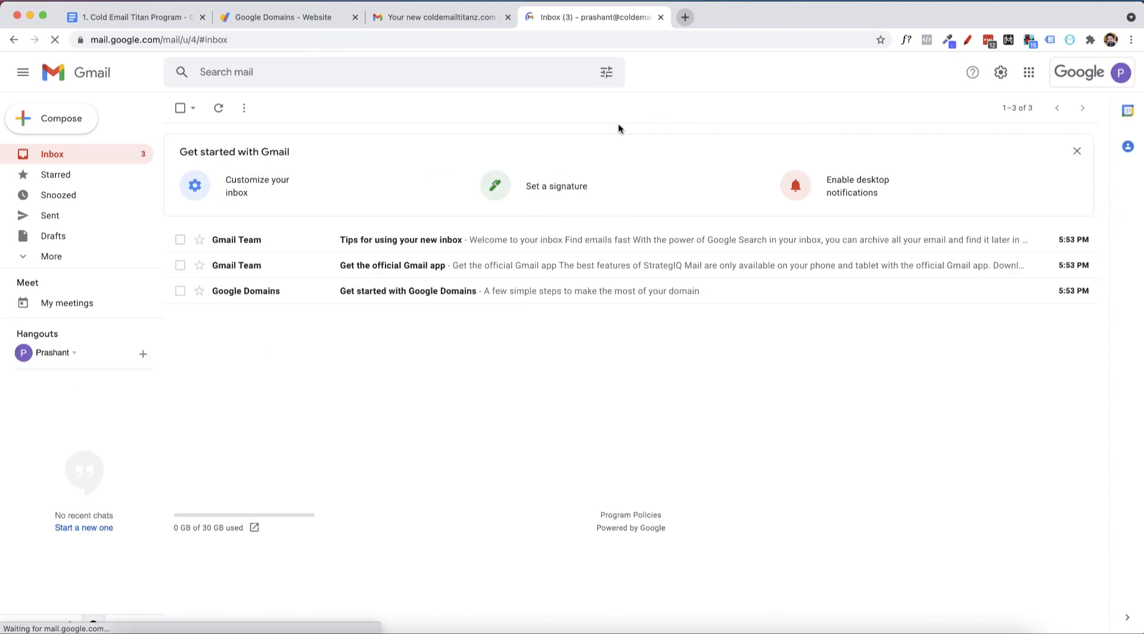
# Read the 'Tips for using your new inbox' email, check its sender details, and return to the inbox
pyautogui.click(284, 241)
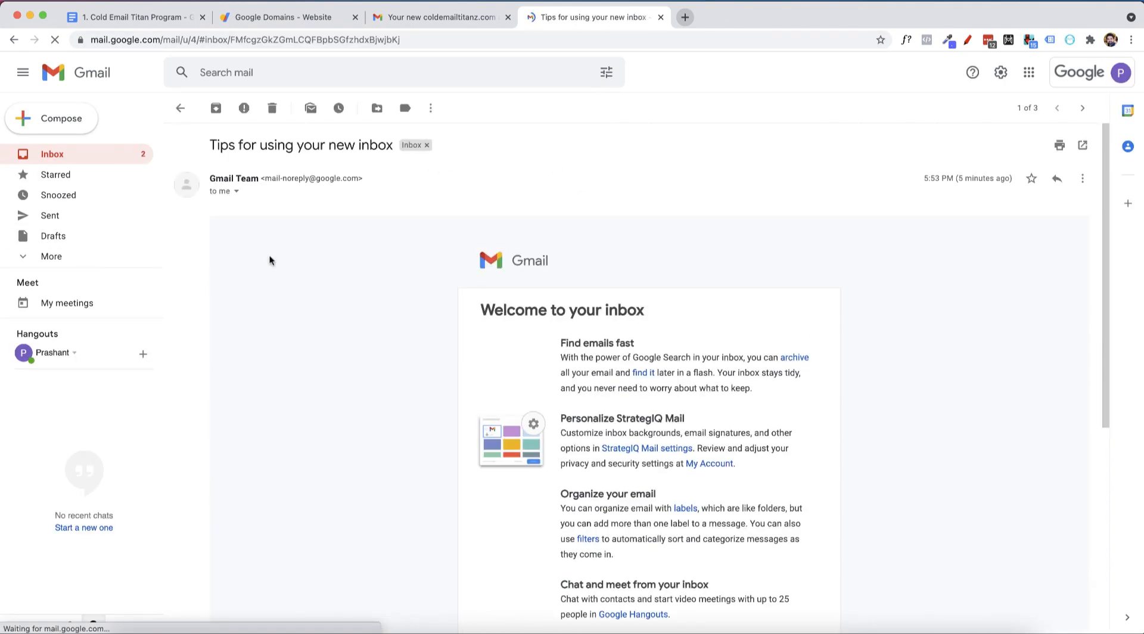
pyautogui.click(236, 191)
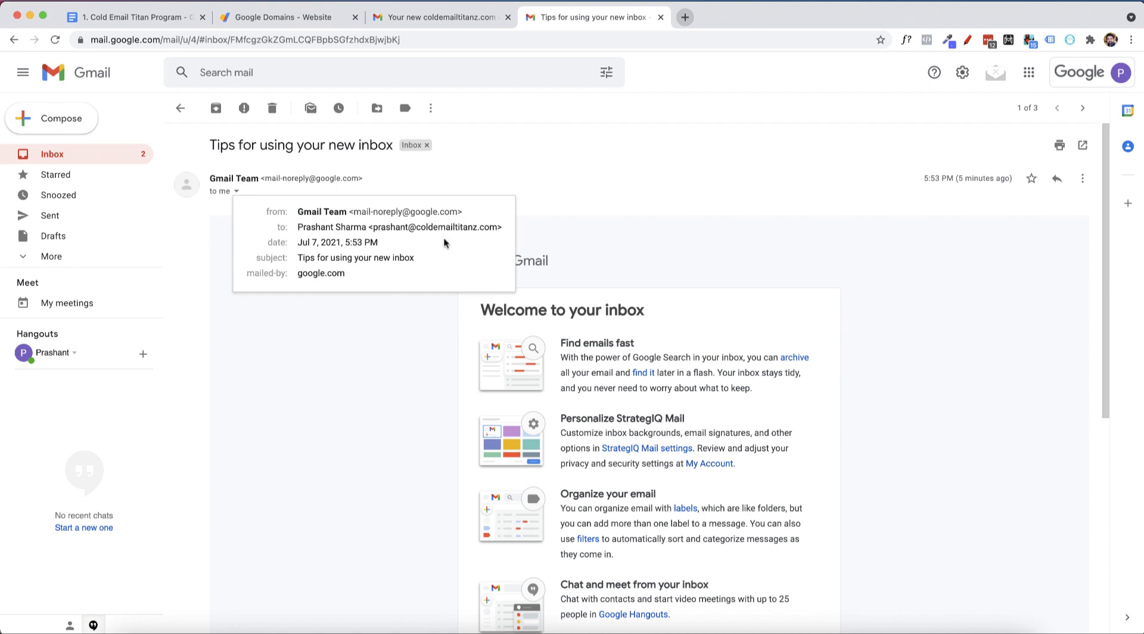
pyautogui.click(650, 258)
pyautogui.click(180, 108)
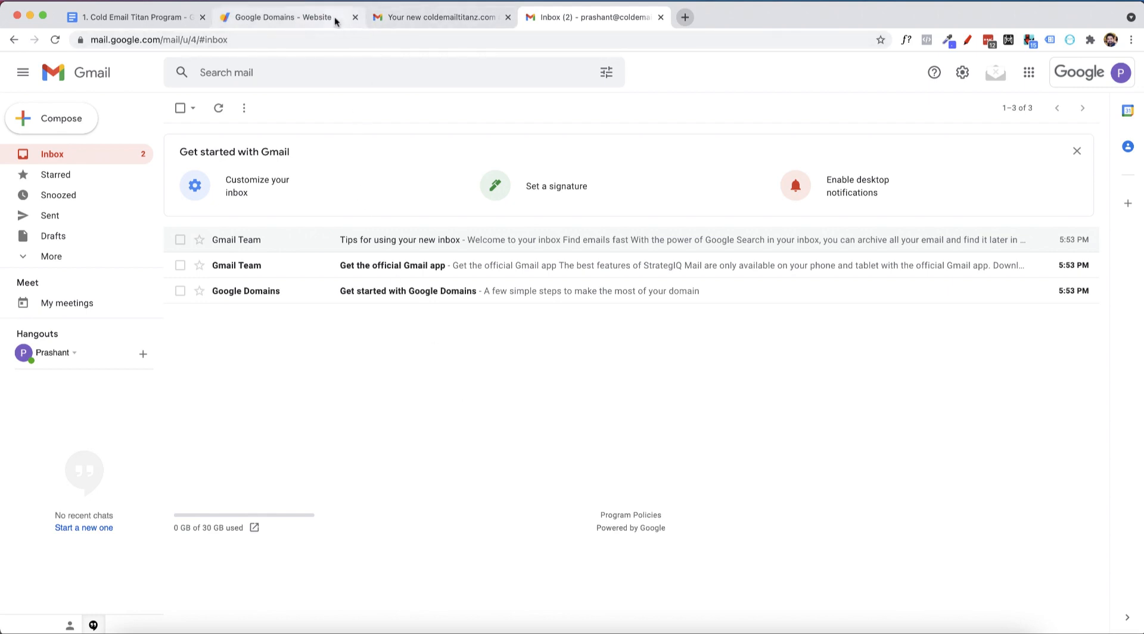
# Scroll the course notes in Google Docs to section 3, 'Warming up your email address'
pyautogui.click(131, 22)
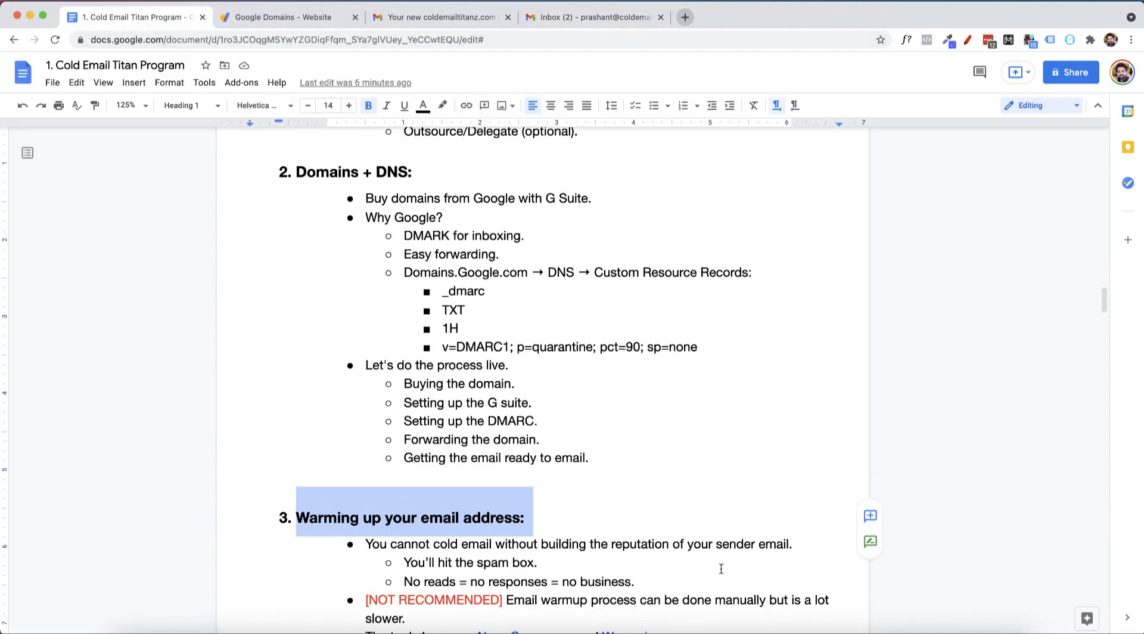
pyautogui.click(721, 569)
pyautogui.scroll(-4, 632, 482)
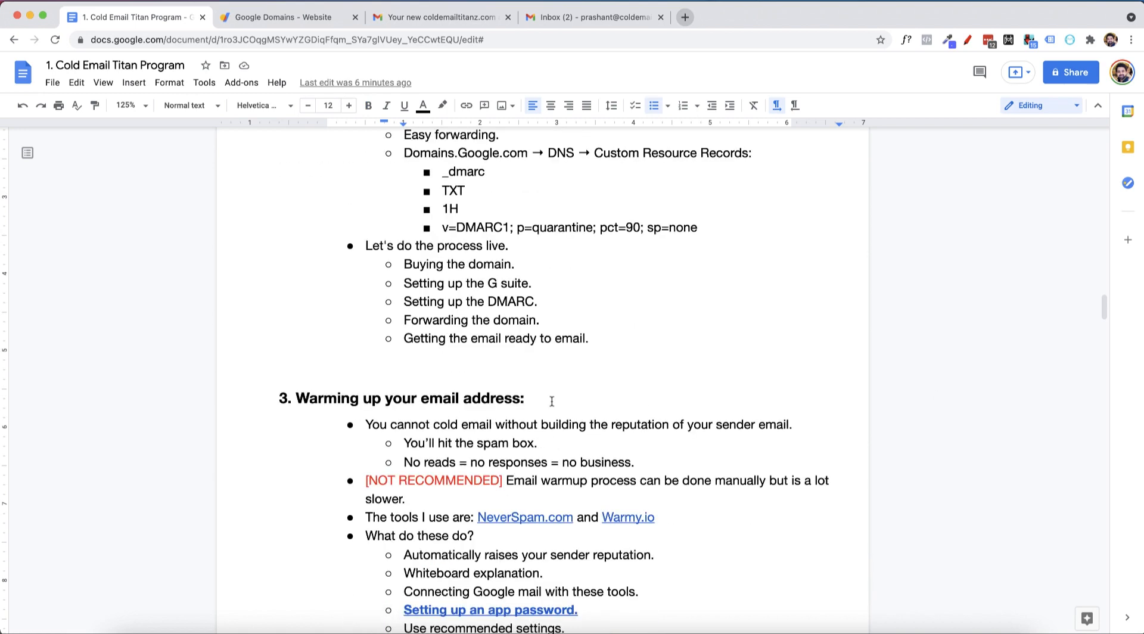
pyautogui.scroll(-1, 553, 397)
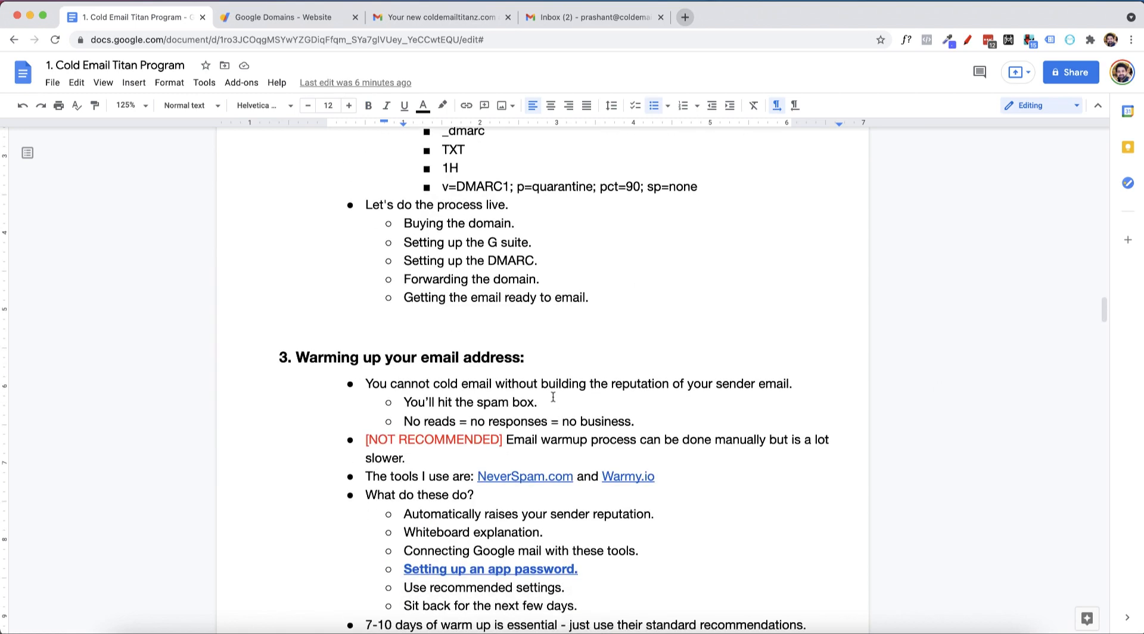